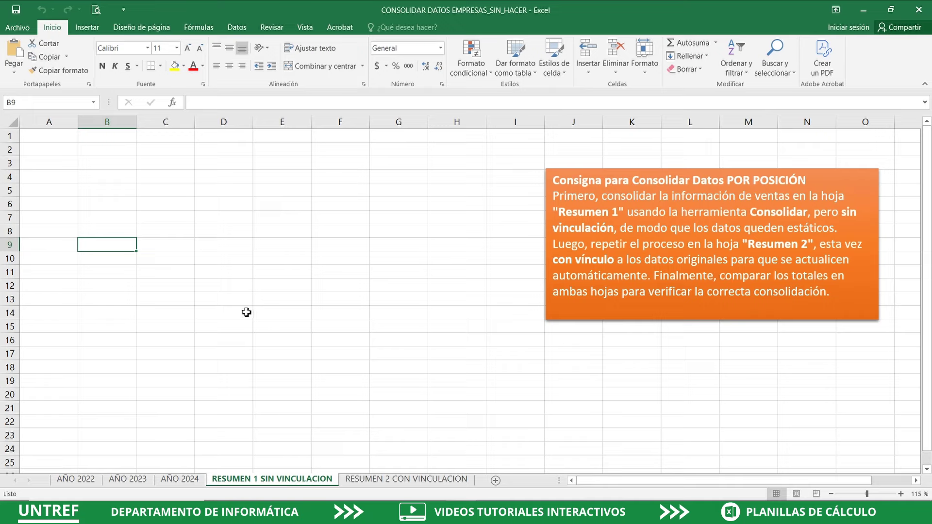
Start a data consolidation at cell D6 of the RESUMEN 1 SIN VINCULACION sheet with the Suma function
click(225, 209)
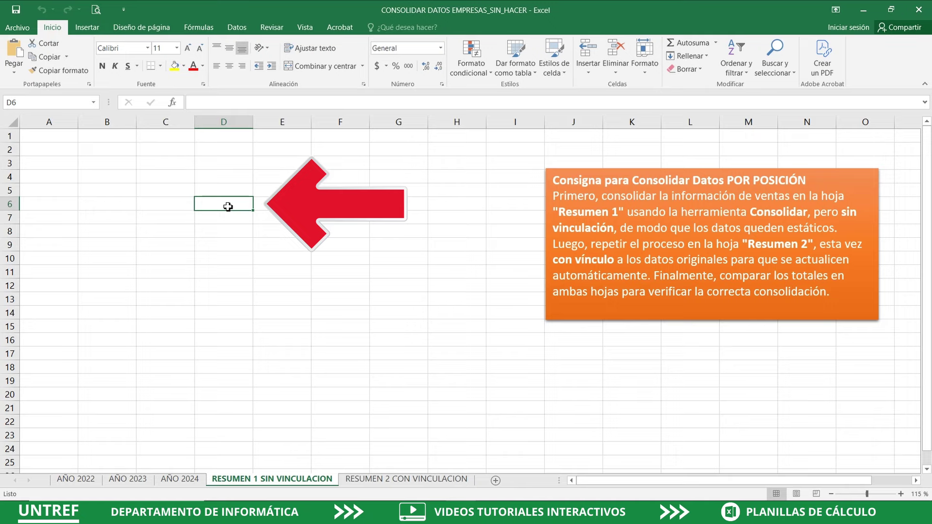
click(239, 29)
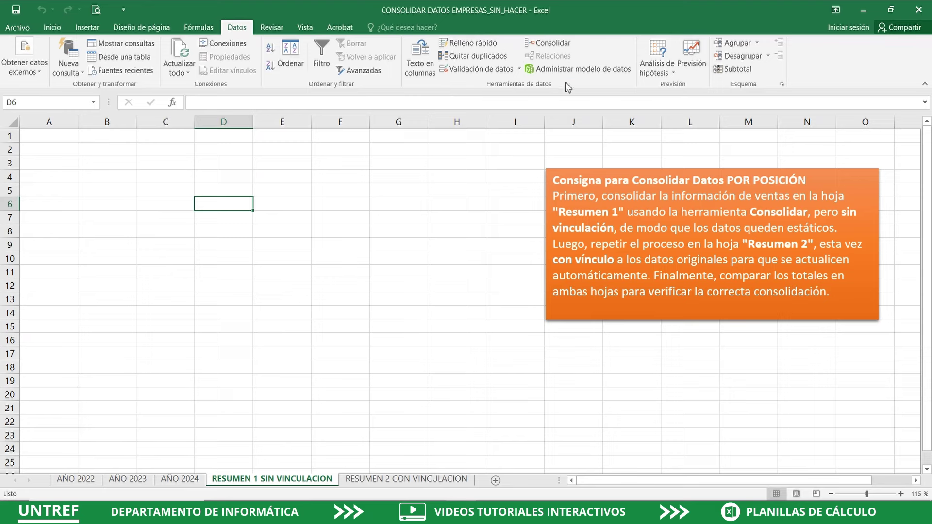
click(552, 44)
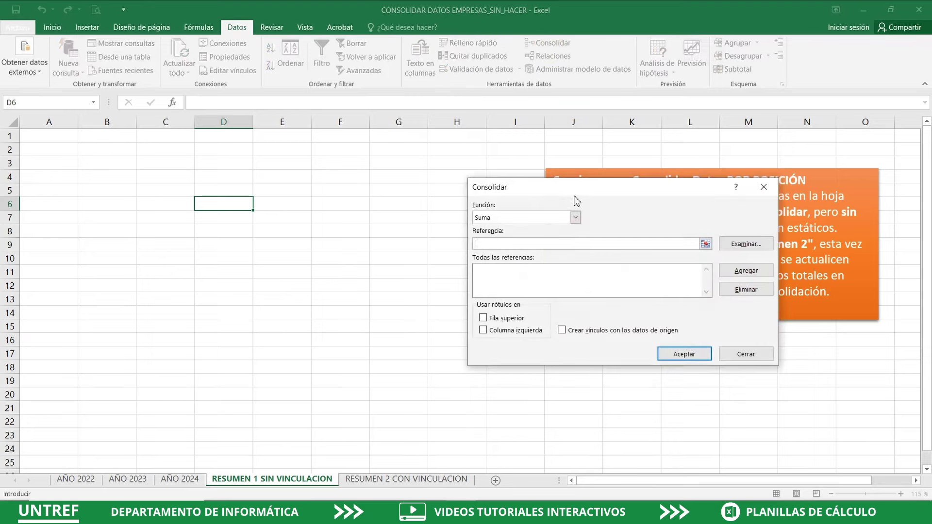
drag(581, 196, 515, 191)
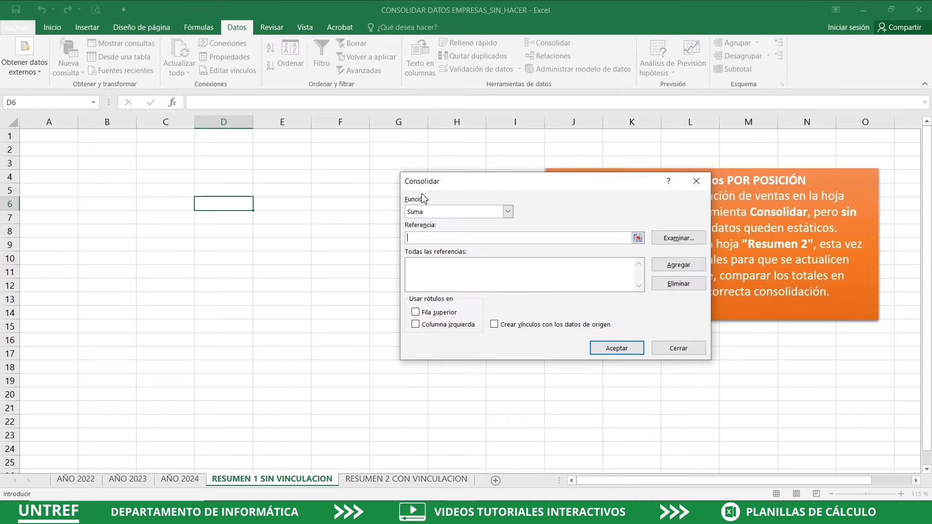
click(507, 212)
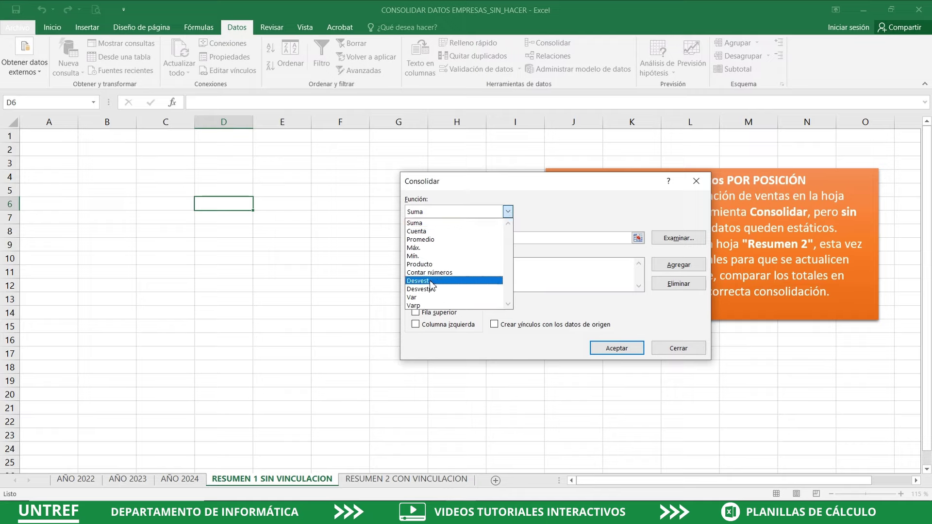
click(422, 224)
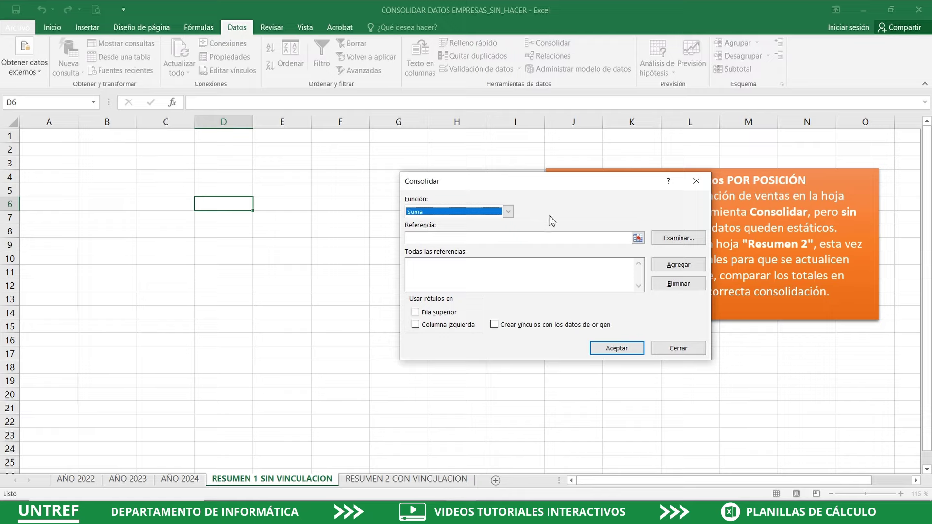
Set the consolidation reference to the range D6:G16 of the AÑO 2022 sheet, headers included
click(638, 239)
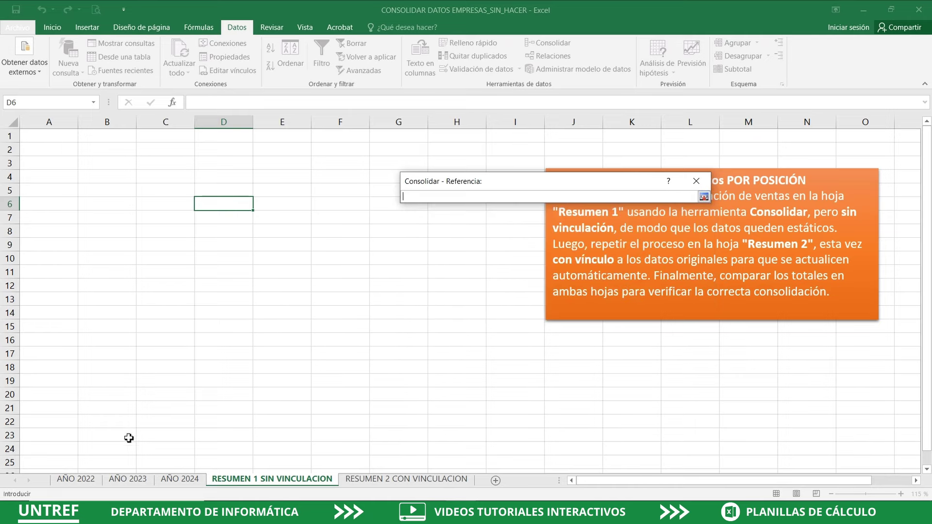
click(74, 480)
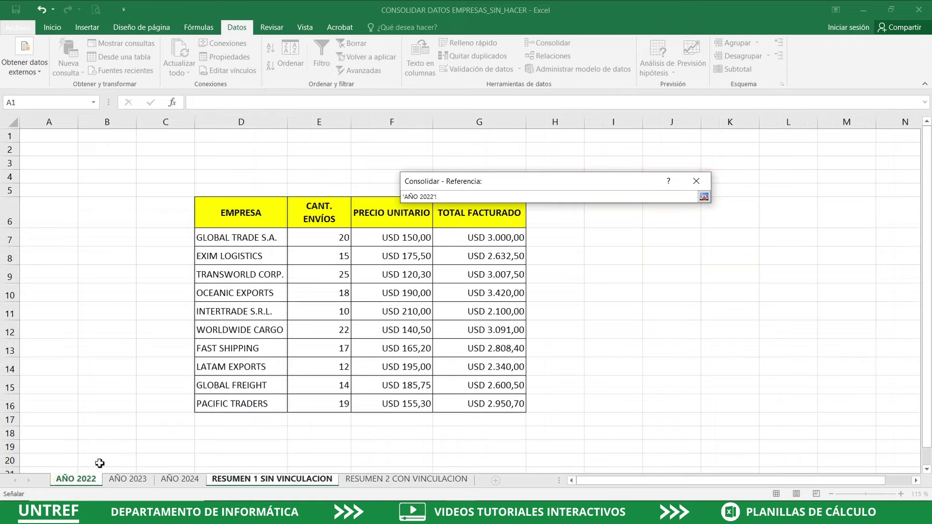
click(247, 217)
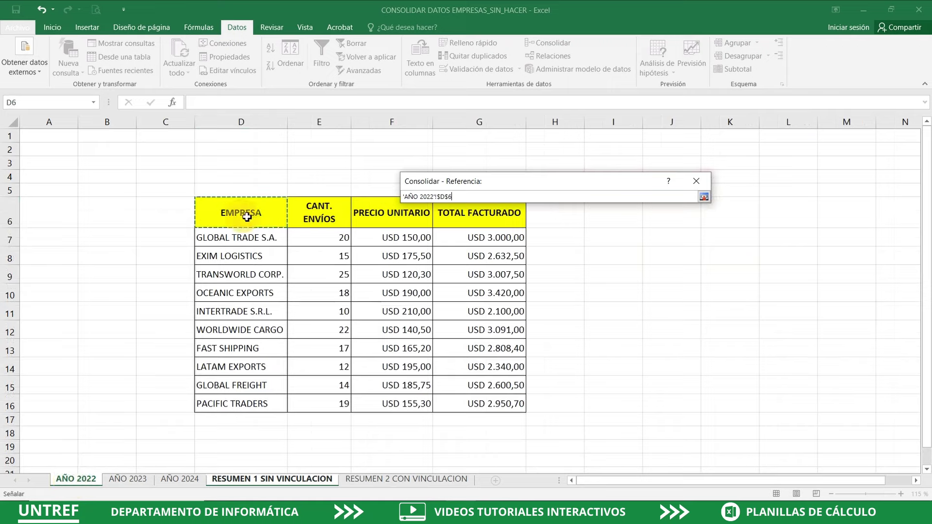
drag(263, 219, 482, 400)
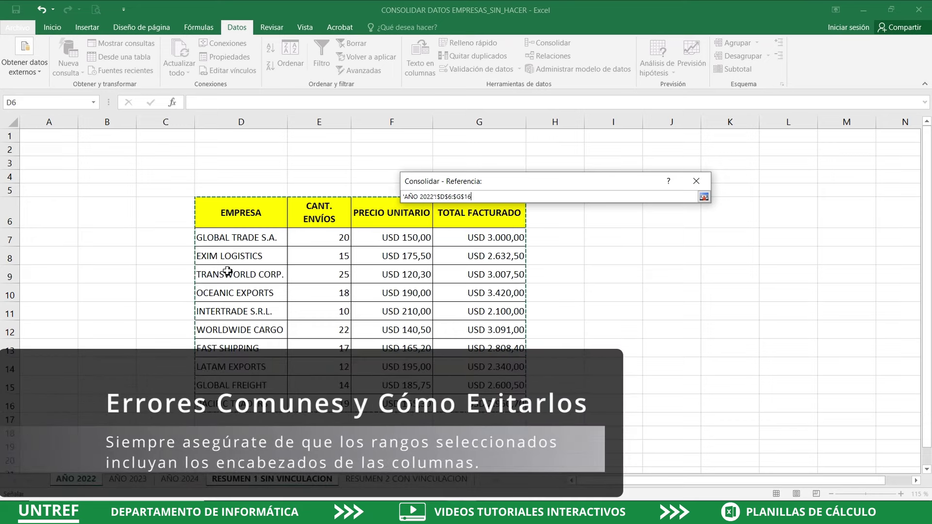
Point out the header row D6:G6 and the company names D7:D16, and reselect D6:G16 as the reference
click(243, 215)
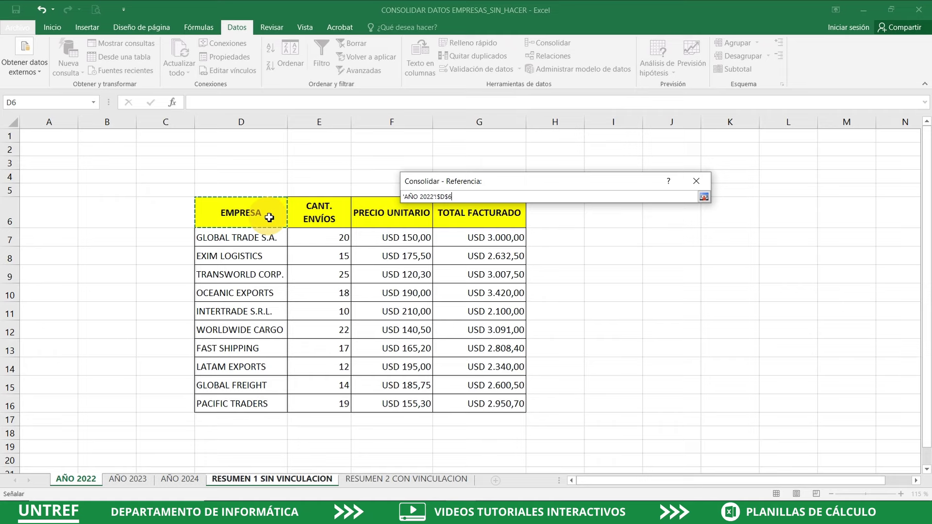
drag(270, 217, 465, 220)
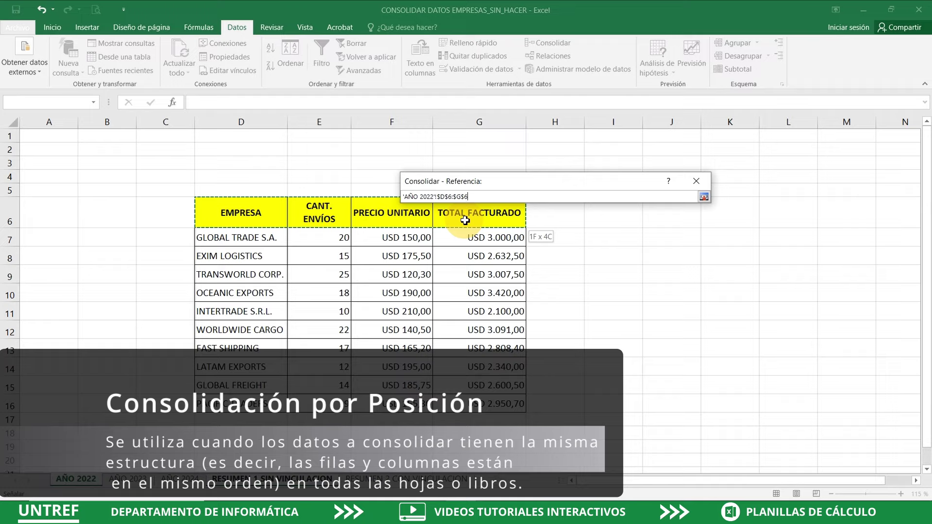
drag(465, 221, 465, 220)
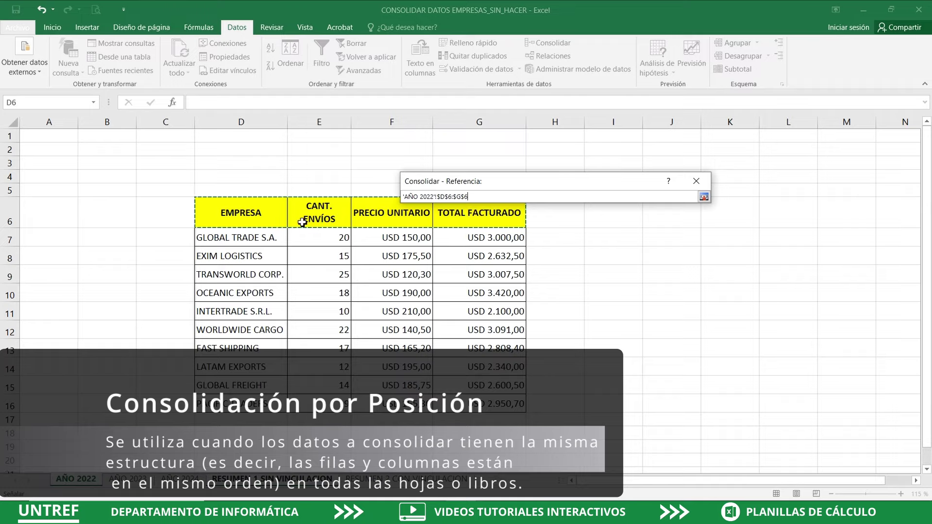
click(255, 226)
drag(246, 238, 238, 408)
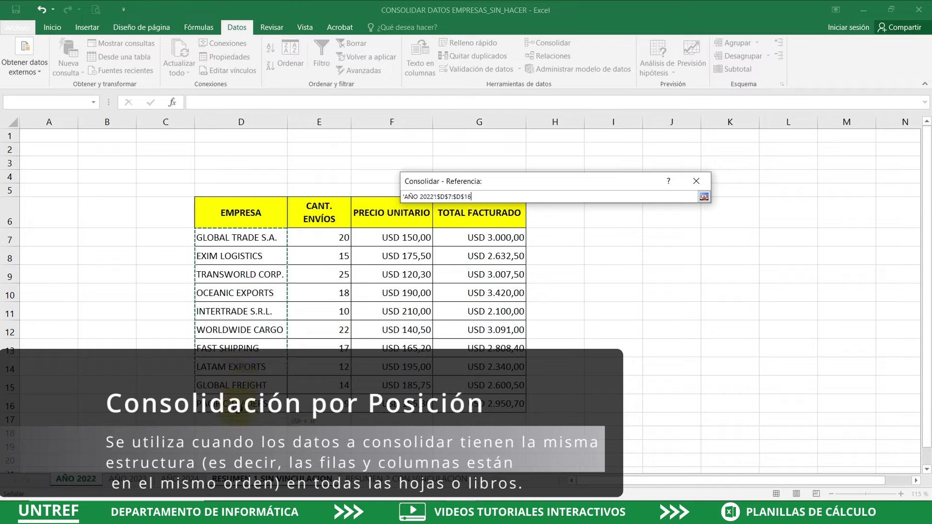
click(241, 220)
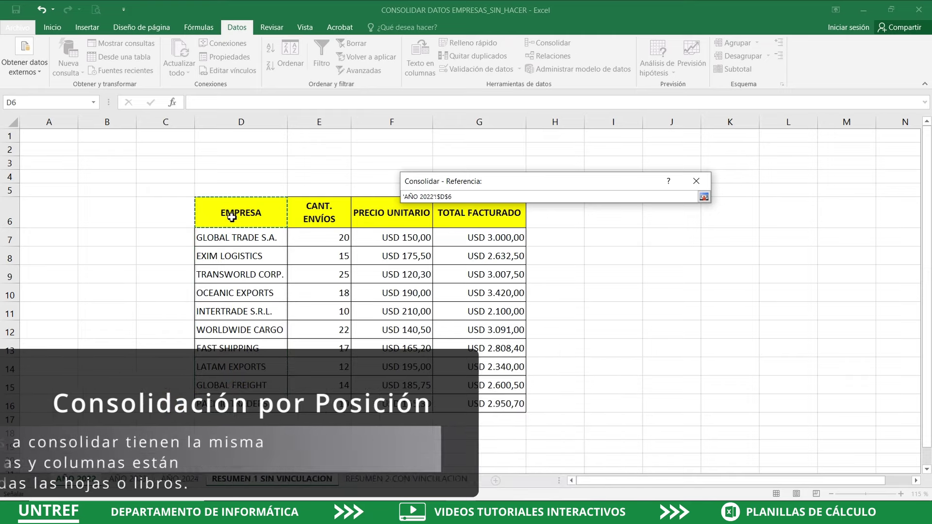
drag(241, 220, 475, 402)
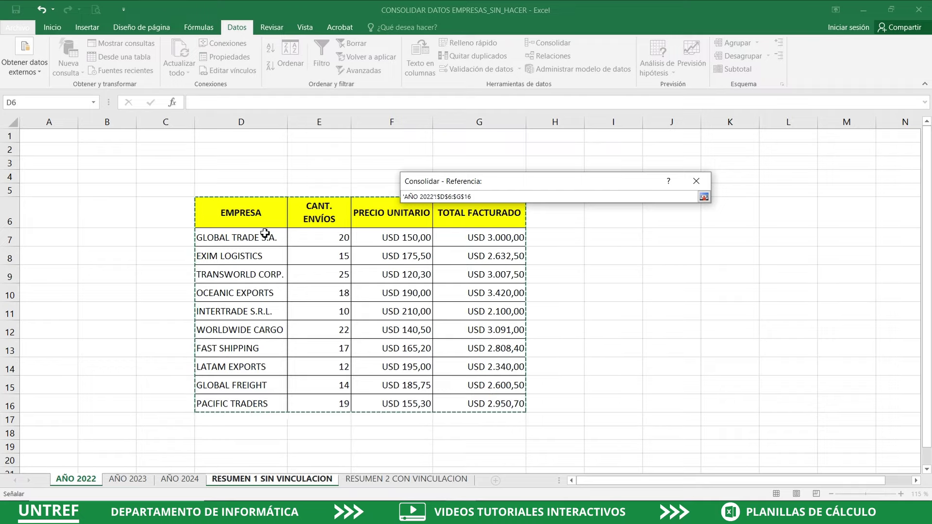
Add the range D6:G16 of the AÑO 2022, AÑO 2023 and AÑO 2024 sheets to the list of consolidation references
click(703, 198)
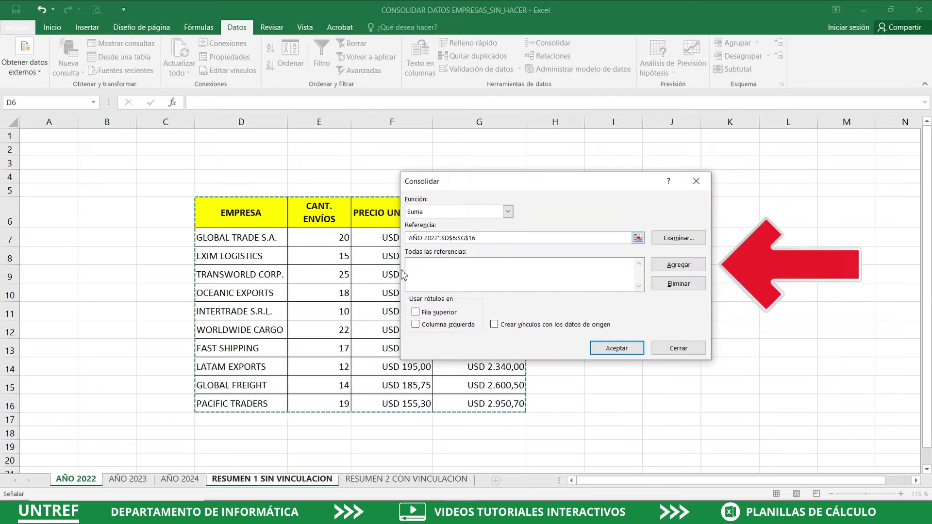
click(676, 270)
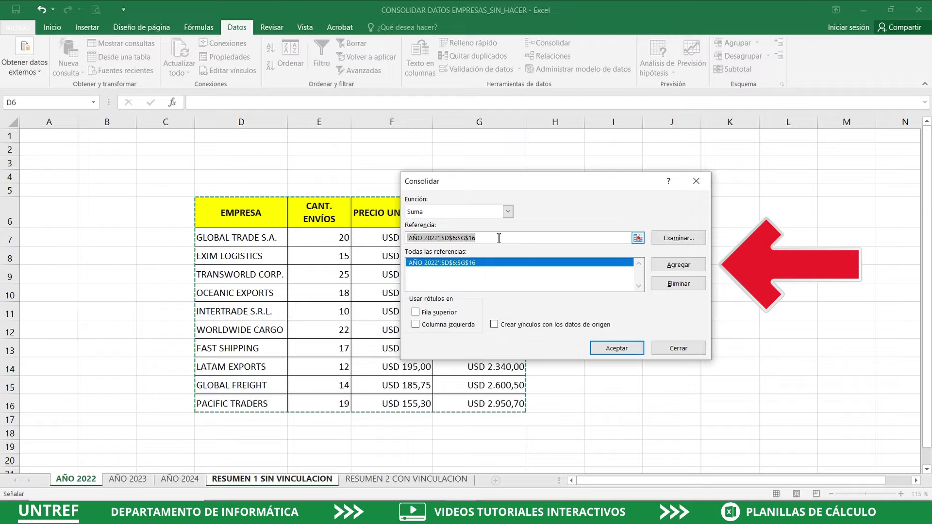
click(134, 483)
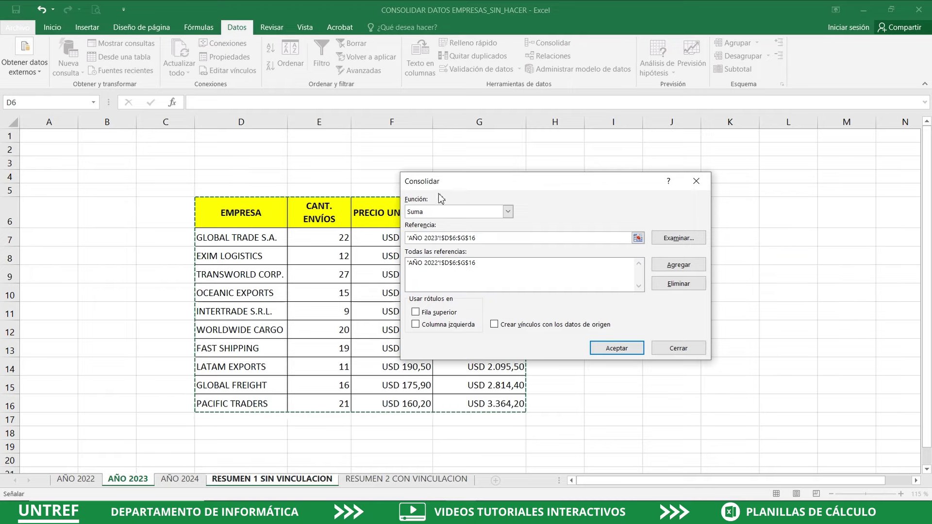
drag(444, 182, 570, 181)
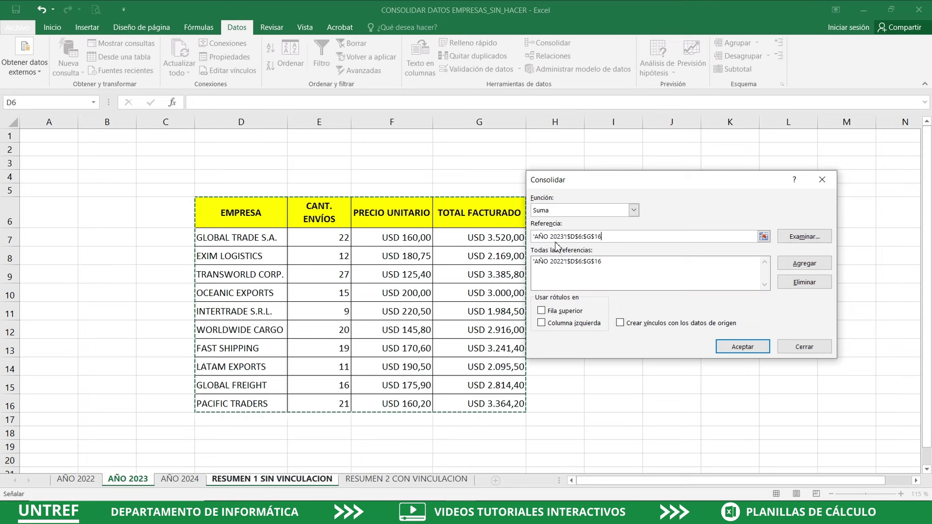
click(804, 264)
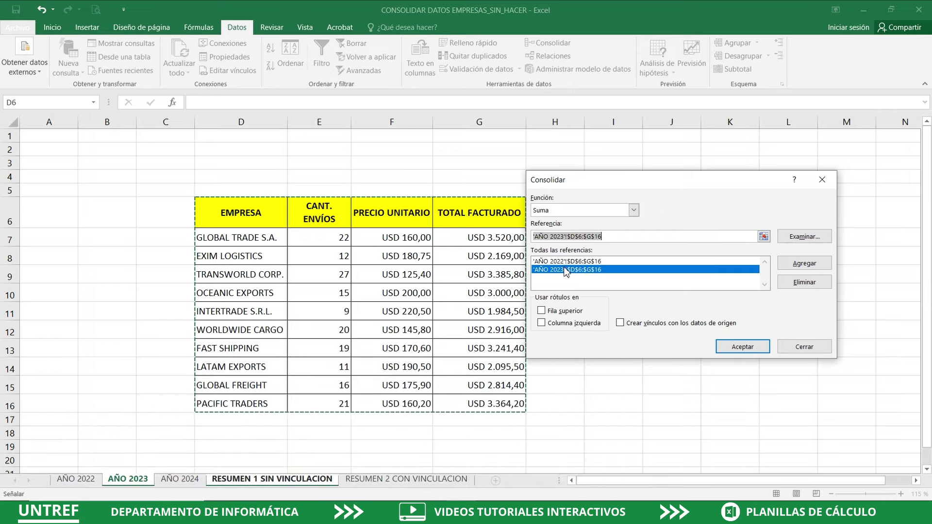
click(186, 480)
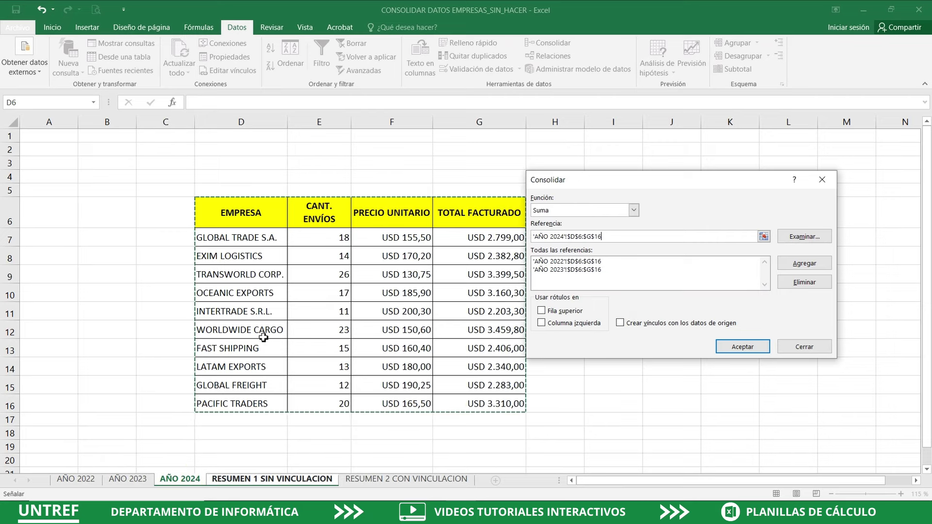
click(805, 263)
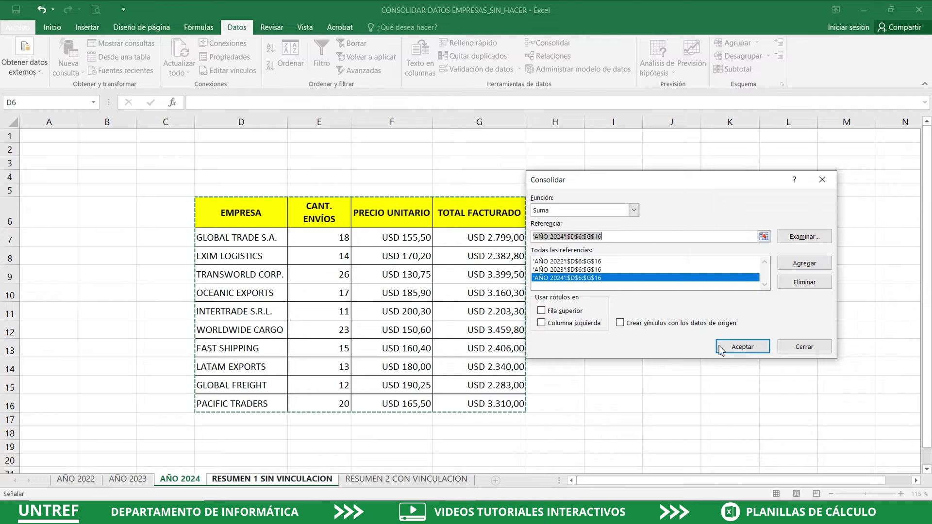
Run the consolidation without labels or source links, and widen columns F and G of the summary to fit the amounts
click(748, 349)
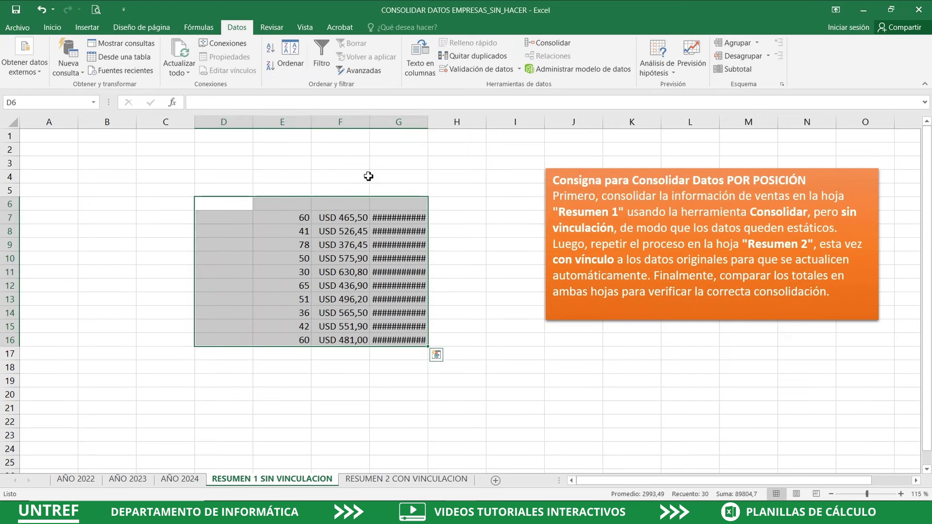
drag(370, 125, 389, 124)
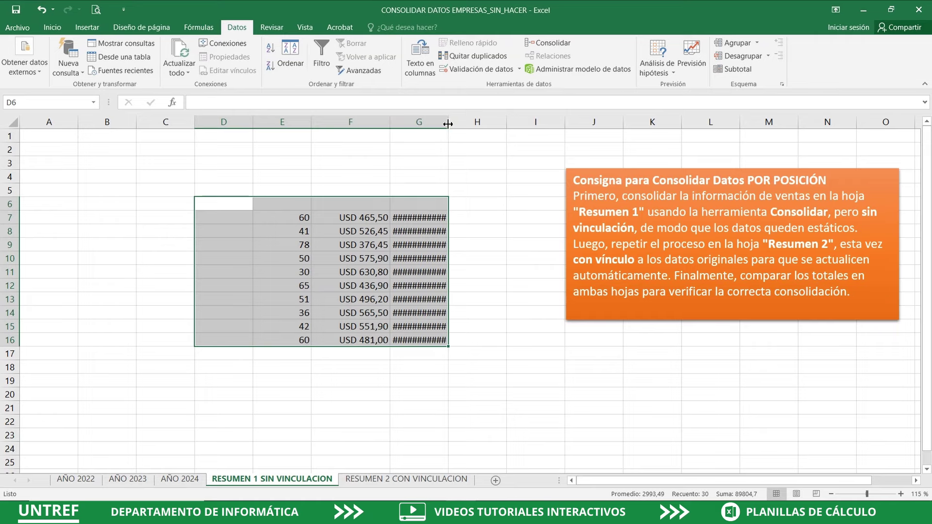
drag(447, 125, 486, 128)
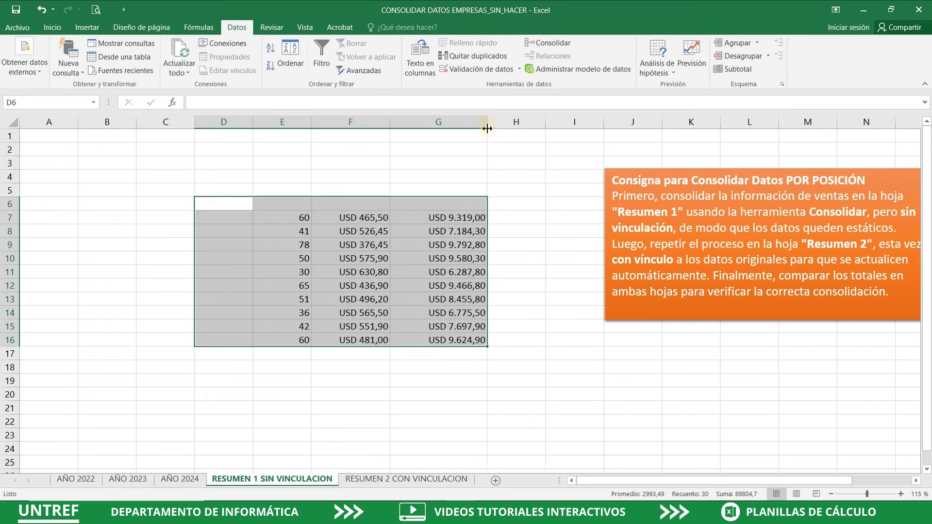
Examine the consolidated quantities, unit prices and totals, and compare them with the AÑO 2022, AÑO 2023 and AÑO 2024 sheets
click(305, 217)
click(354, 219)
click(441, 218)
click(319, 219)
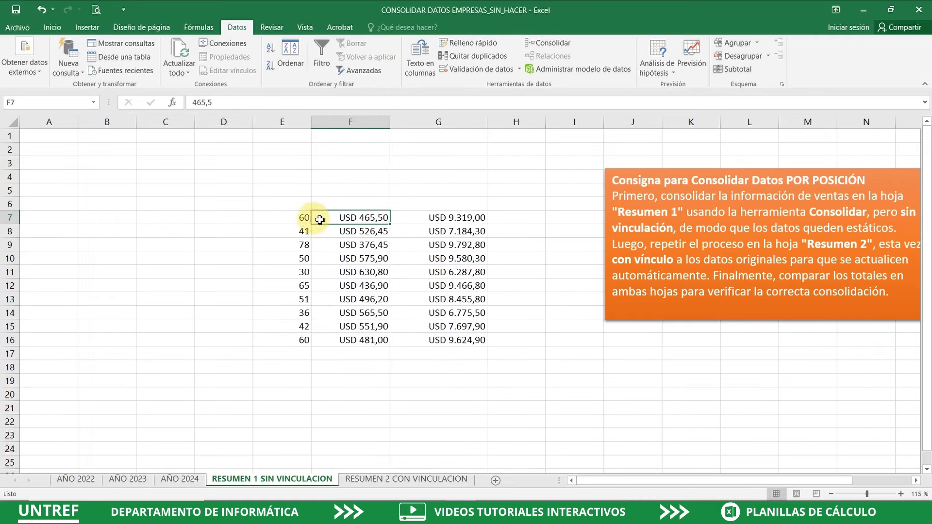
click(353, 229)
click(75, 480)
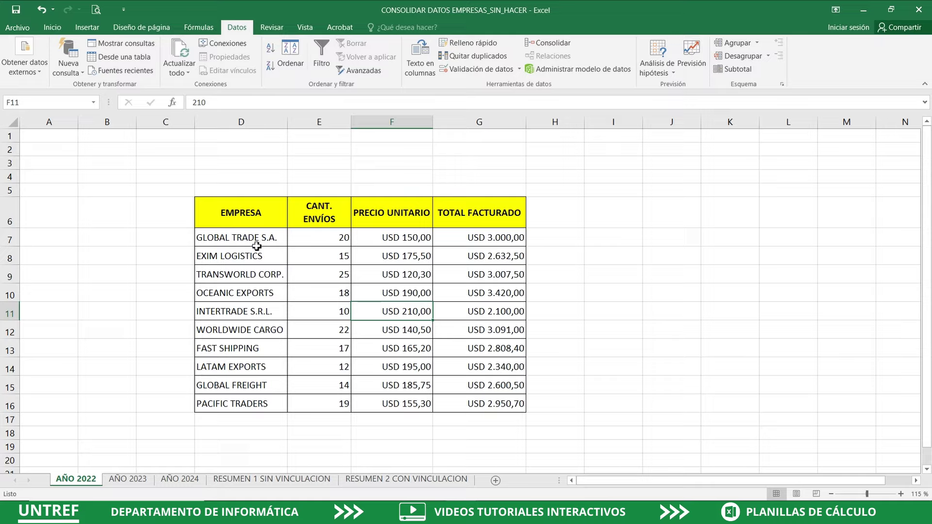
click(116, 485)
click(179, 481)
click(265, 482)
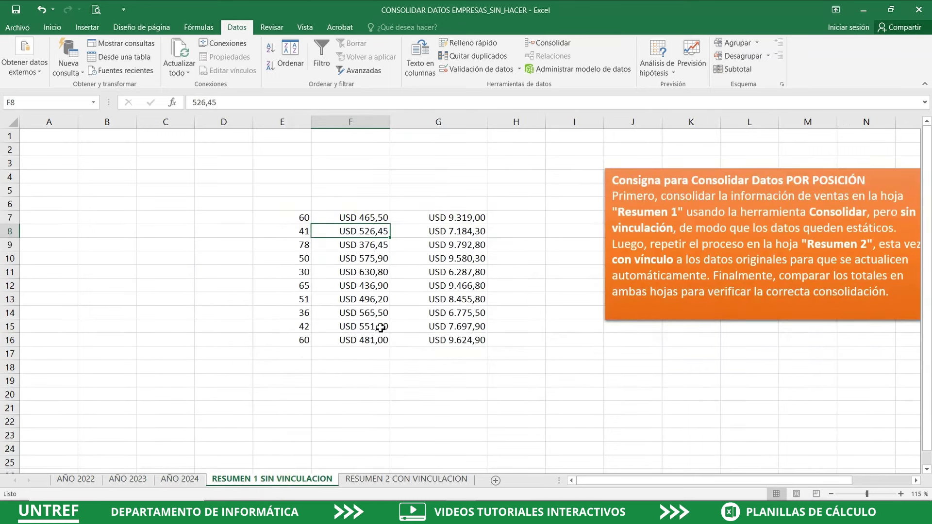
Try consolidating the same references again at cell F10 with top-row and left-column labels, and undo it
click(360, 255)
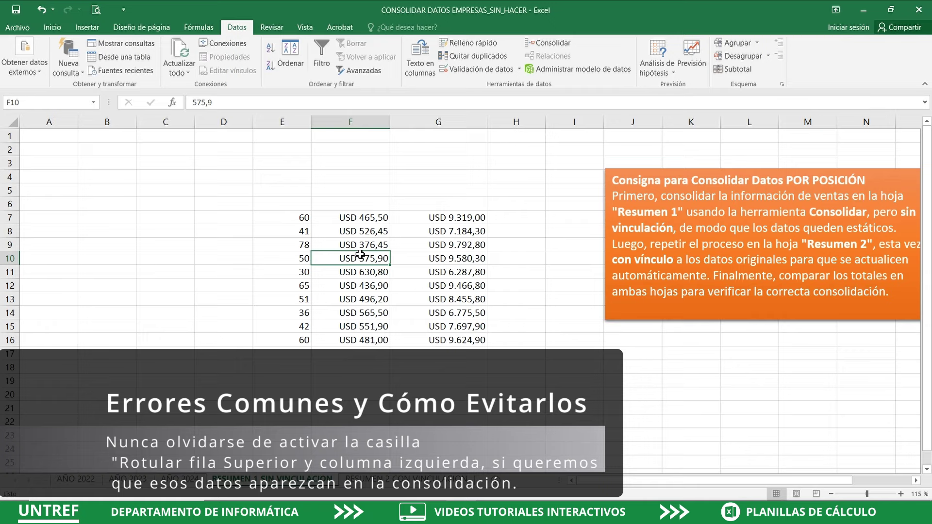
click(548, 44)
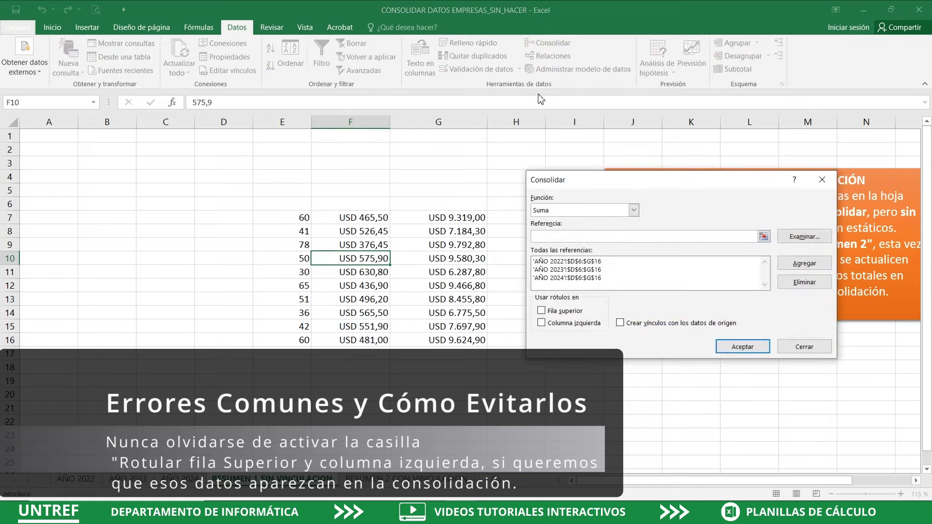
drag(605, 190, 578, 189)
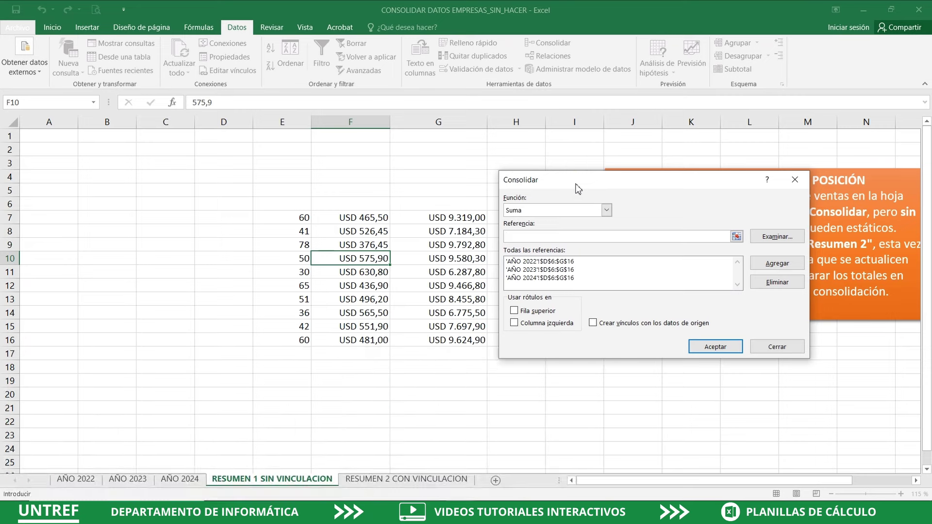
click(514, 312)
click(514, 323)
click(716, 347)
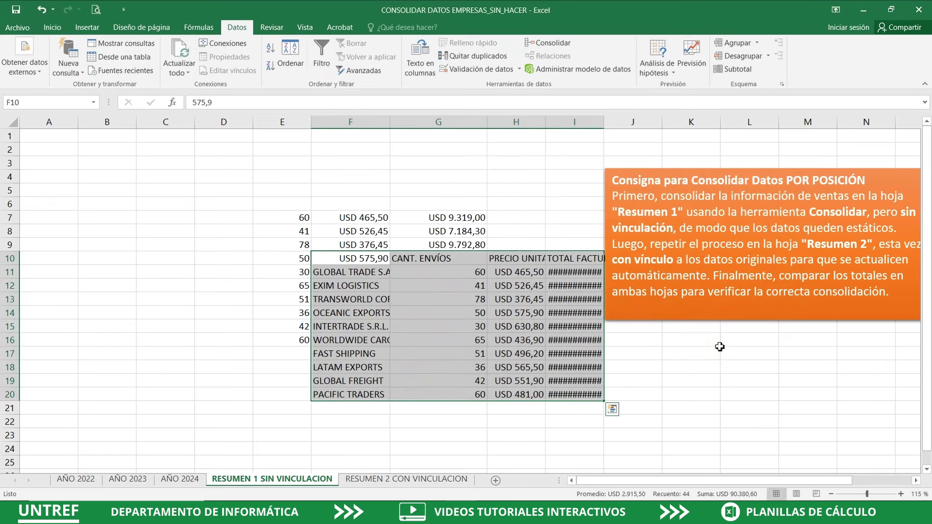
key(ctrl+z)
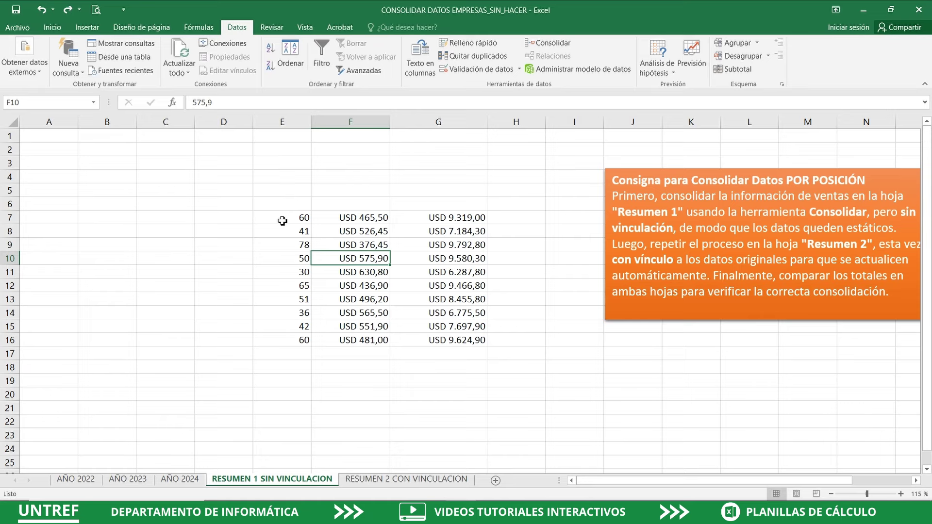
Consolidate the same references at cell D7 of RESUMEN 1 with top-row and left-column labels, and widen column D to fit the company names
click(231, 218)
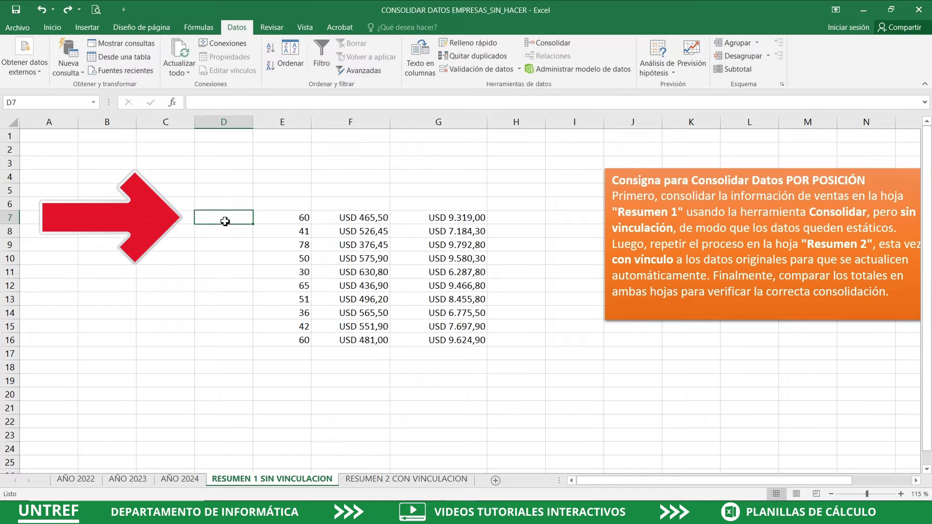
click(553, 43)
click(514, 311)
click(514, 323)
click(712, 347)
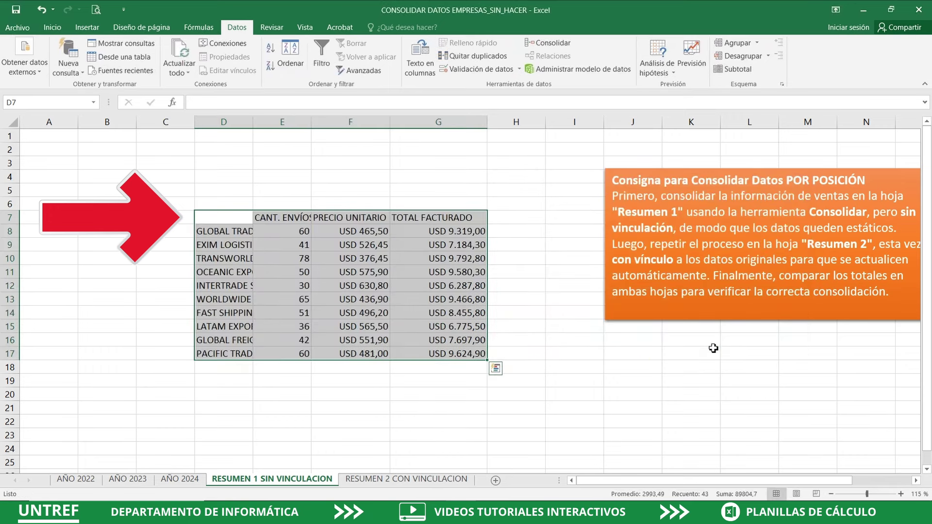
click(439, 280)
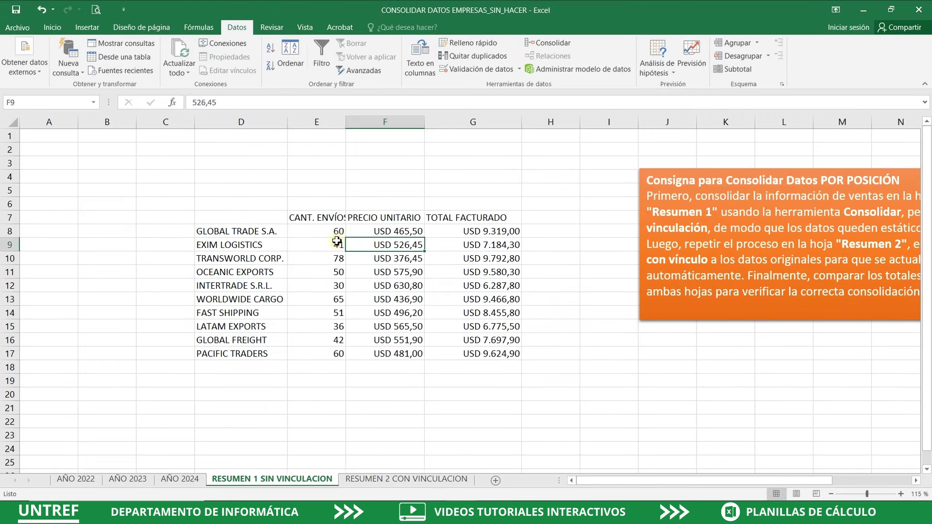
Examine the labels, quantities, prices and totals in the RESUMEN 1 table, and compare the GLOBAL TRADE S.A. quantity with the three yearly sheets
drag(510, 217, 250, 355)
click(335, 329)
click(332, 231)
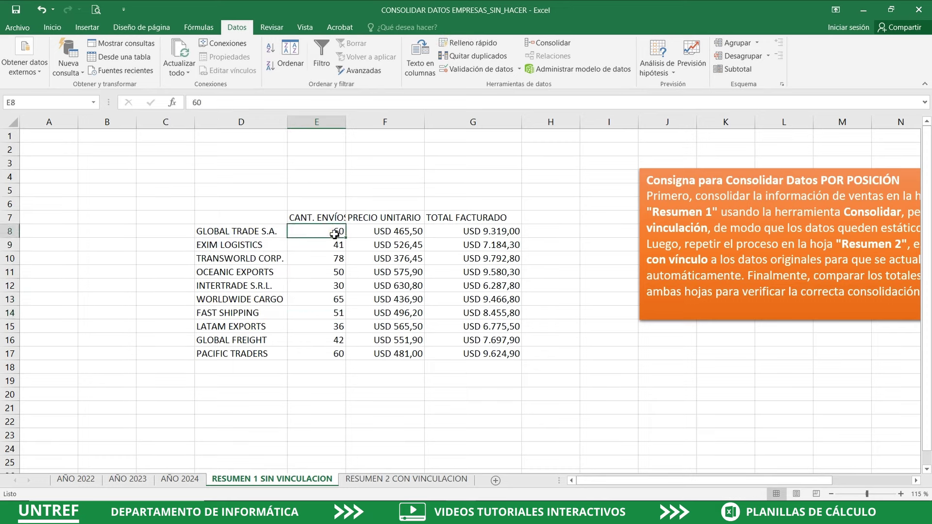
click(77, 480)
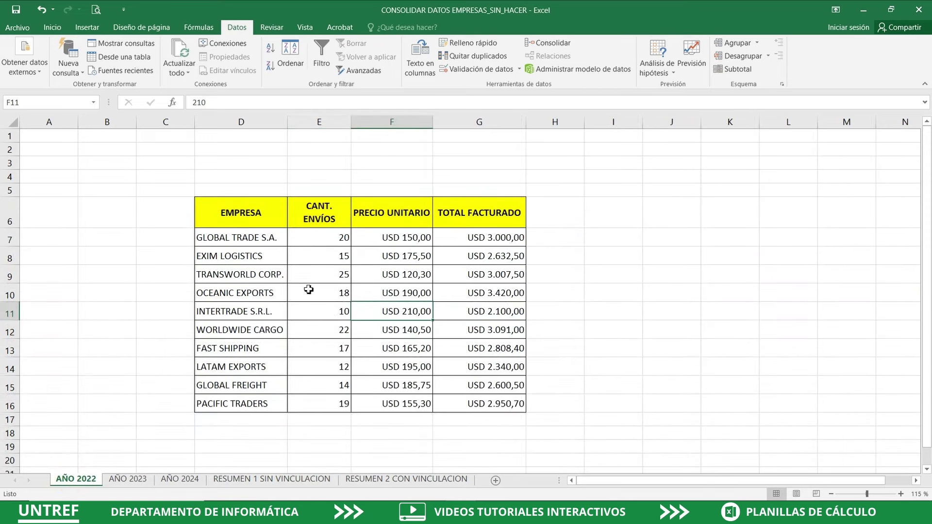
click(323, 237)
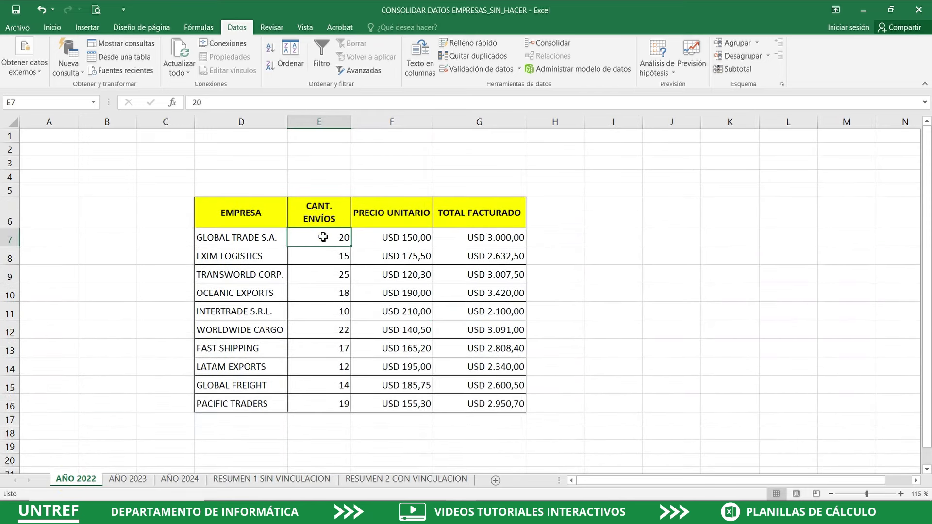
click(128, 480)
click(180, 480)
click(264, 481)
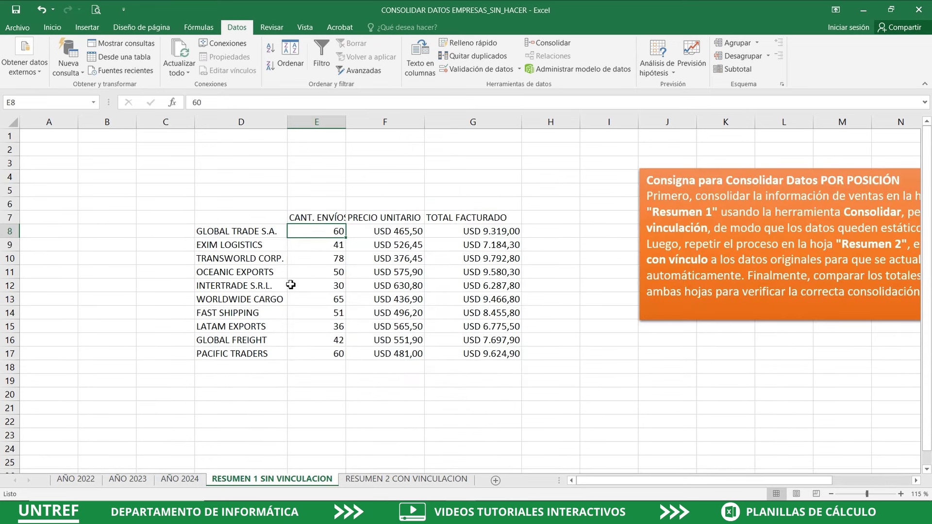
click(379, 234)
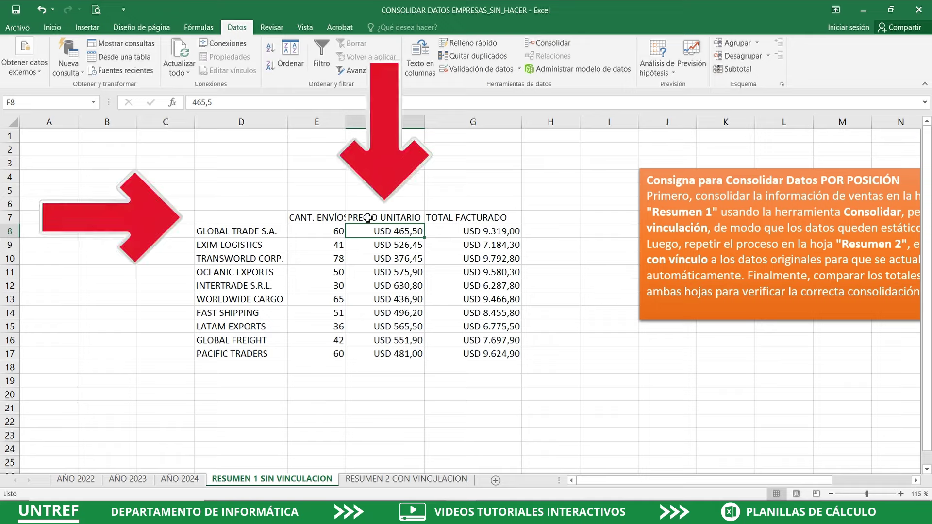
click(475, 235)
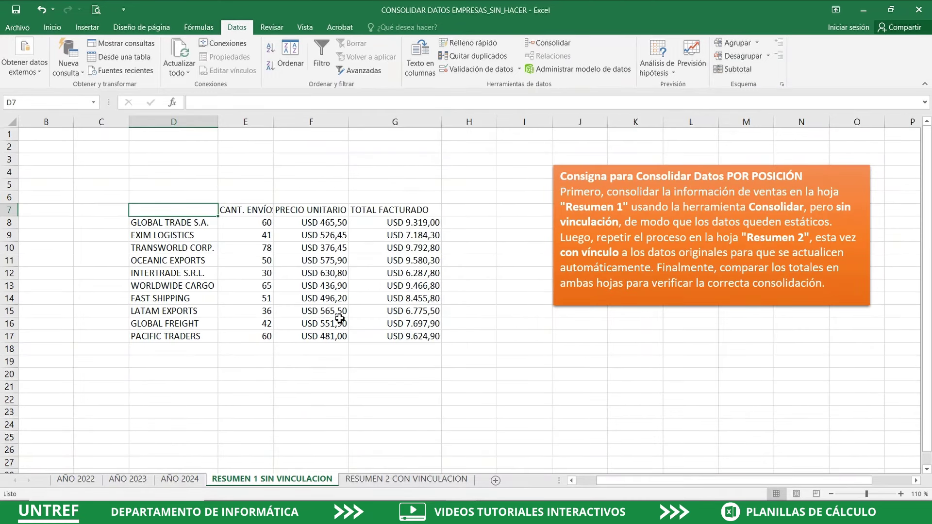
drag(159, 200, 399, 336)
click(311, 273)
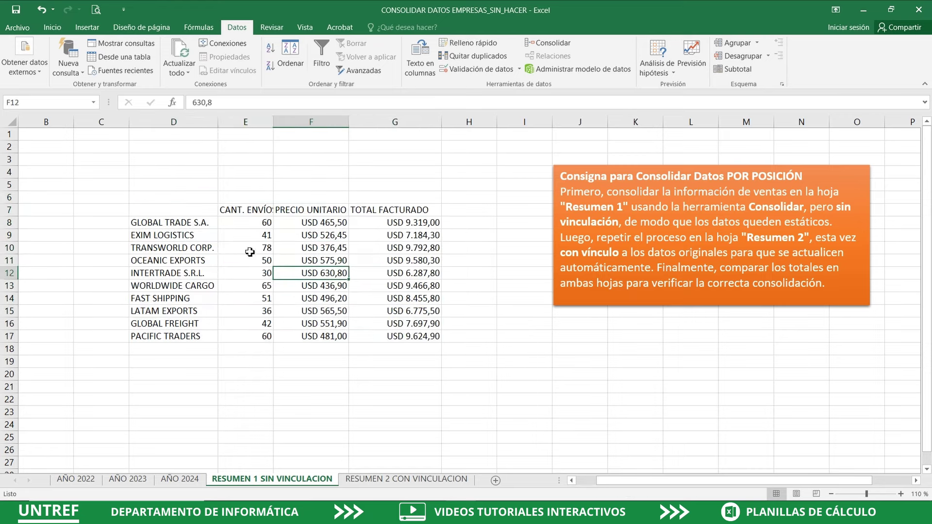
drag(156, 211, 423, 342)
Set the GLOBAL TRADE S.A. shipment quantity in AÑO 2022 to 10, and check its quantity in RESUMEN 1
click(81, 479)
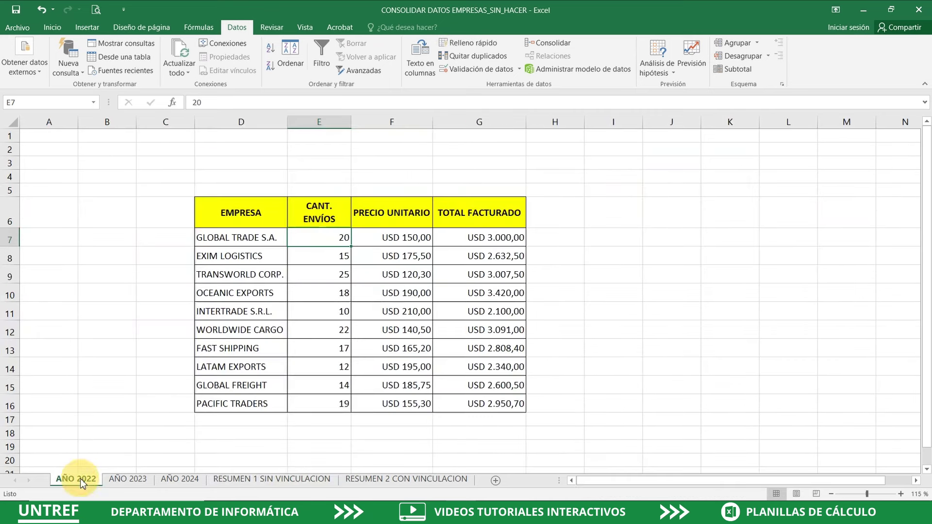
double_click(340, 238)
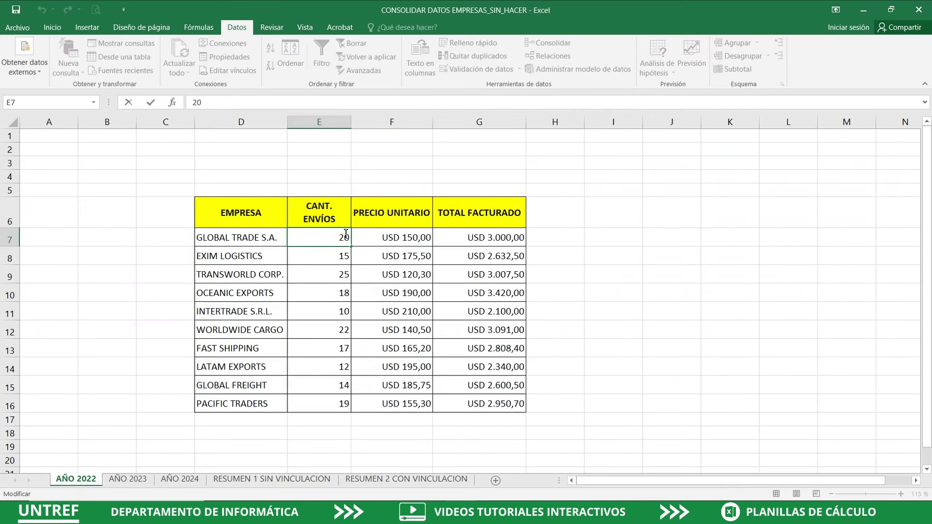
key(BackSpace)
key(Return)
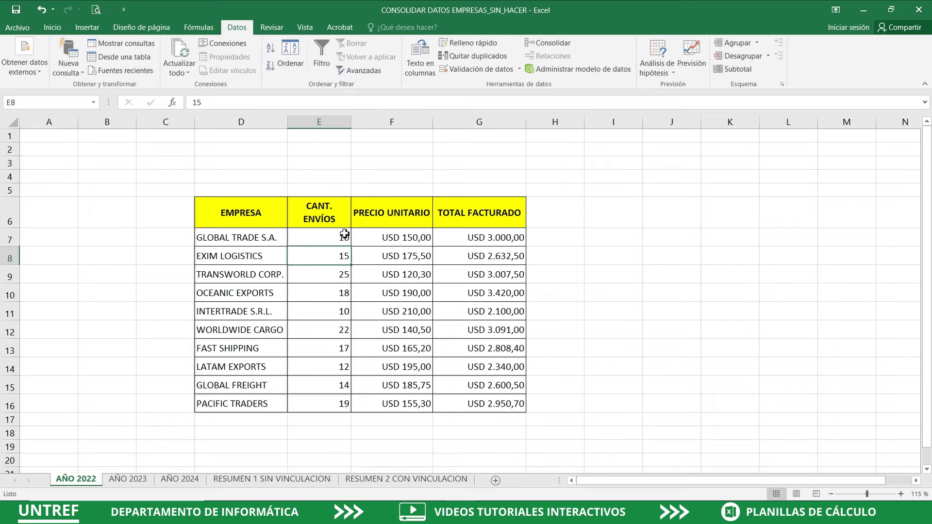
click(344, 235)
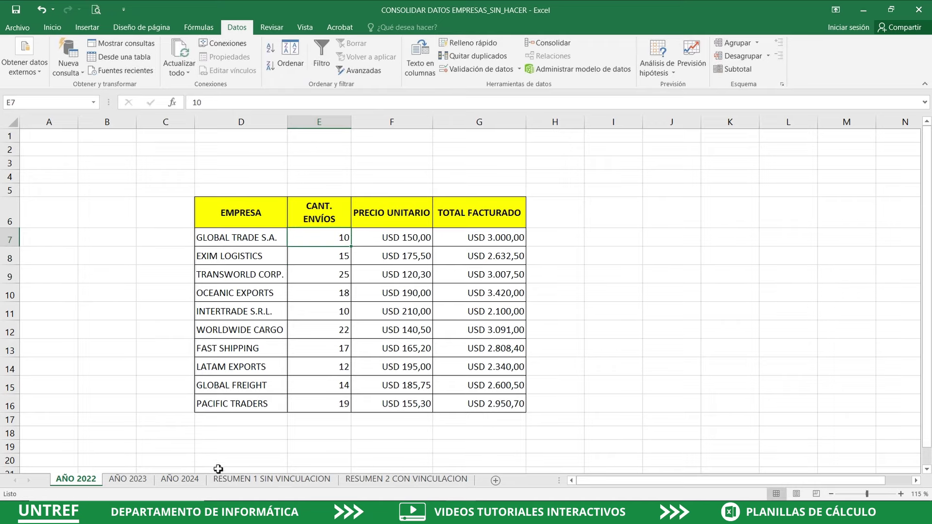
click(246, 484)
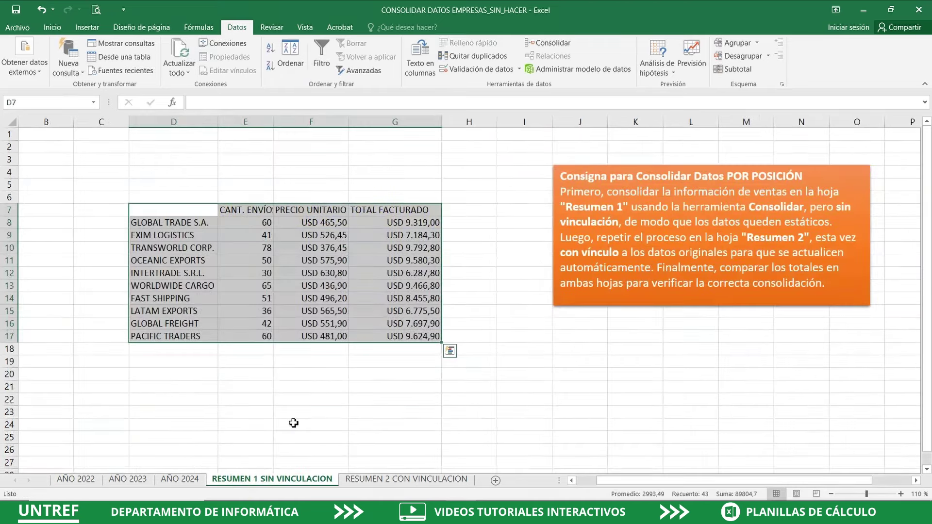
click(264, 222)
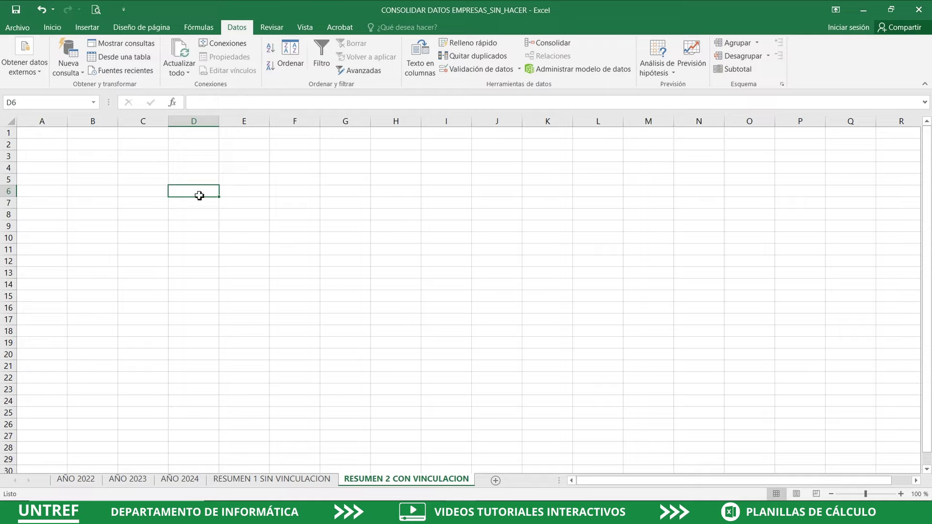
Start a Sum consolidation at cell D6 of RESUMEN 2 and add the AÑO 2022 range D6:G16 to its references
click(82, 480)
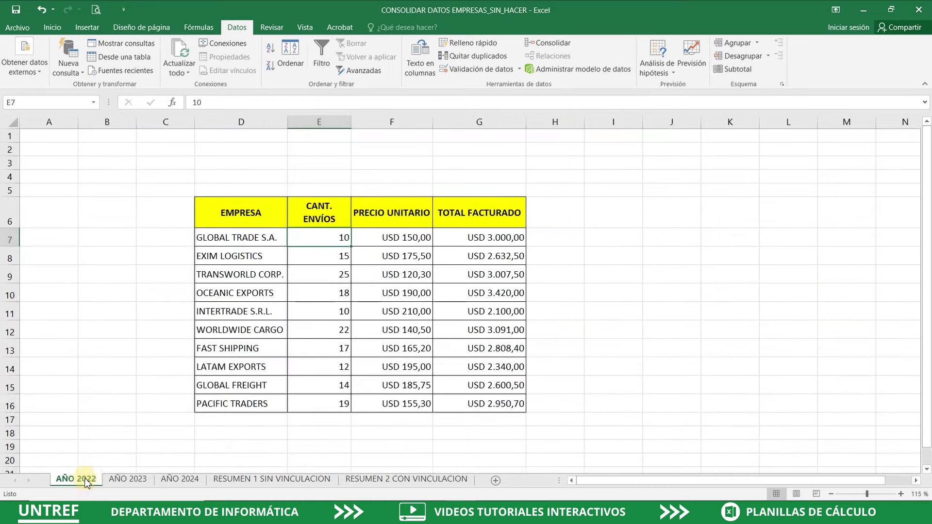
click(130, 480)
click(180, 481)
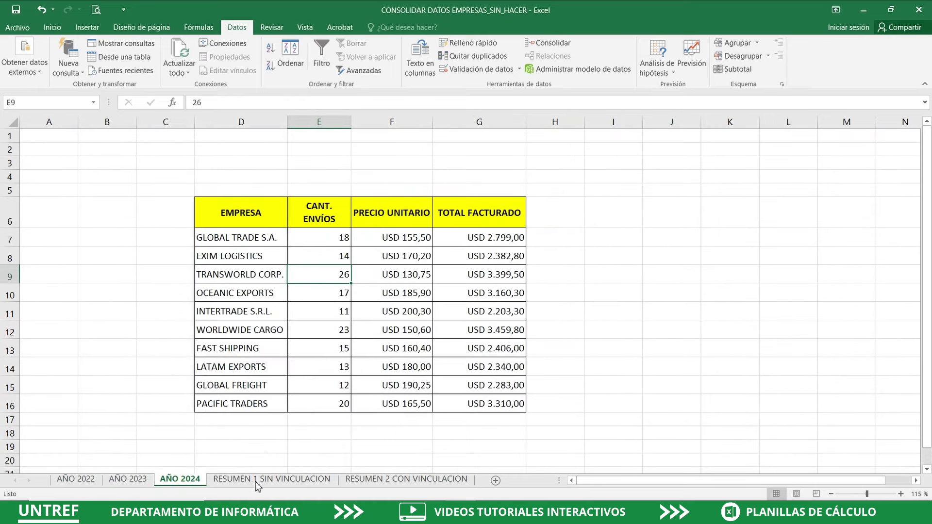
click(406, 481)
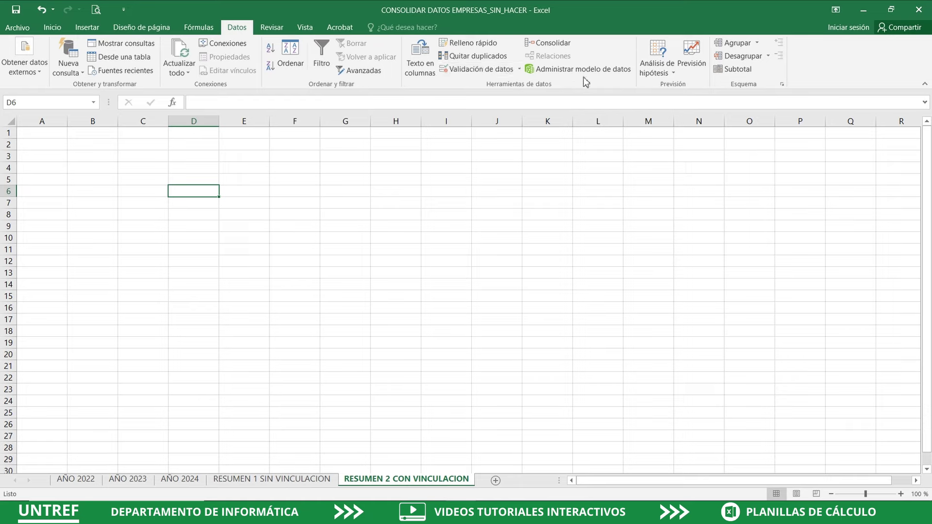
click(549, 43)
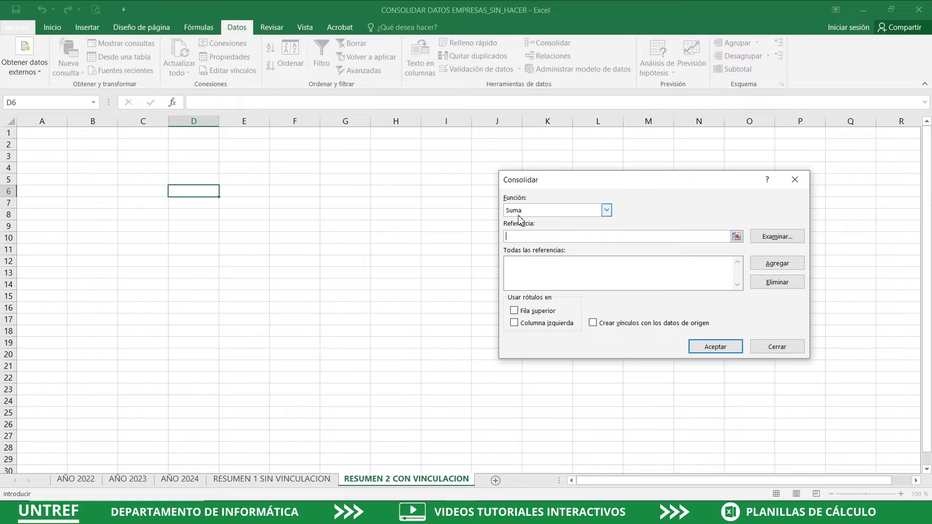
click(736, 236)
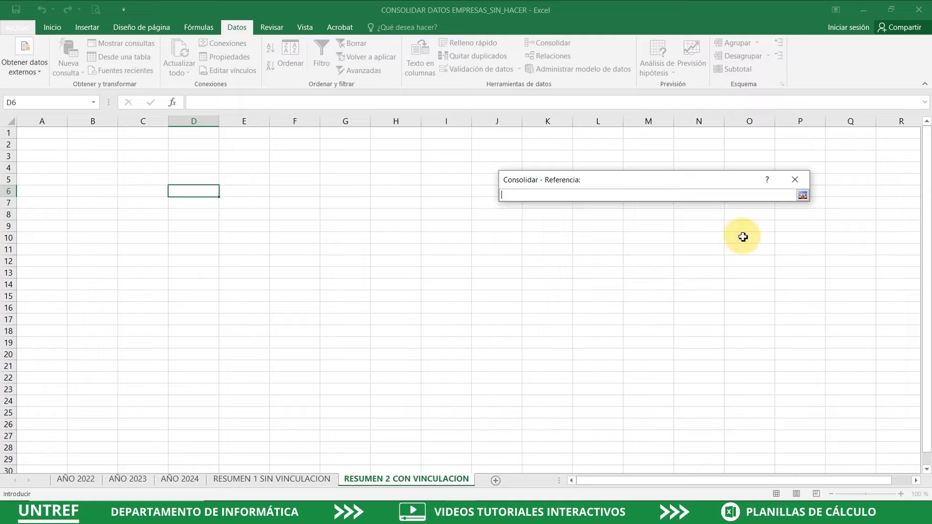
click(75, 478)
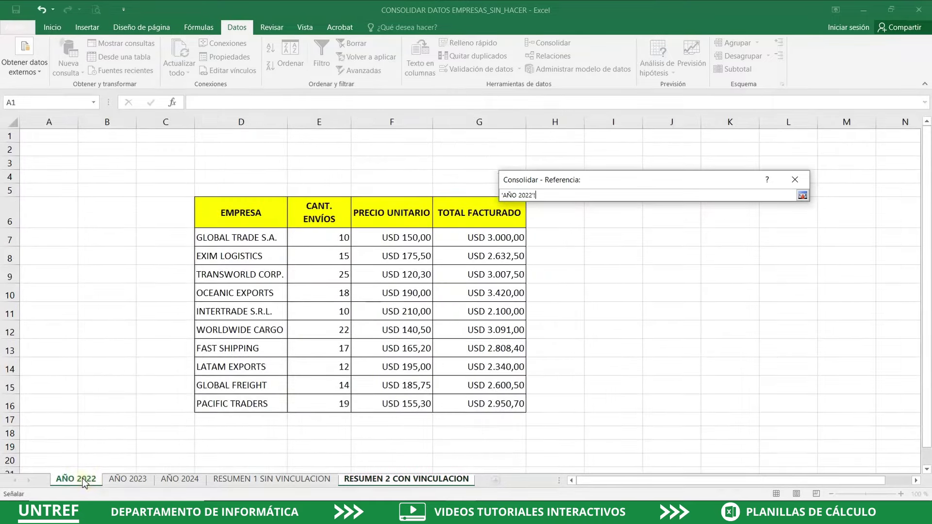
click(270, 223)
drag(270, 223, 485, 404)
click(803, 195)
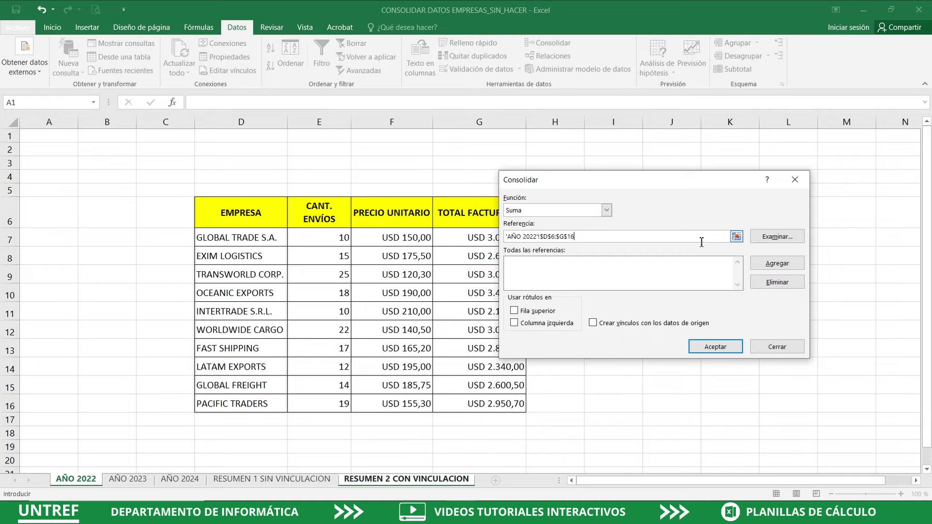
click(777, 263)
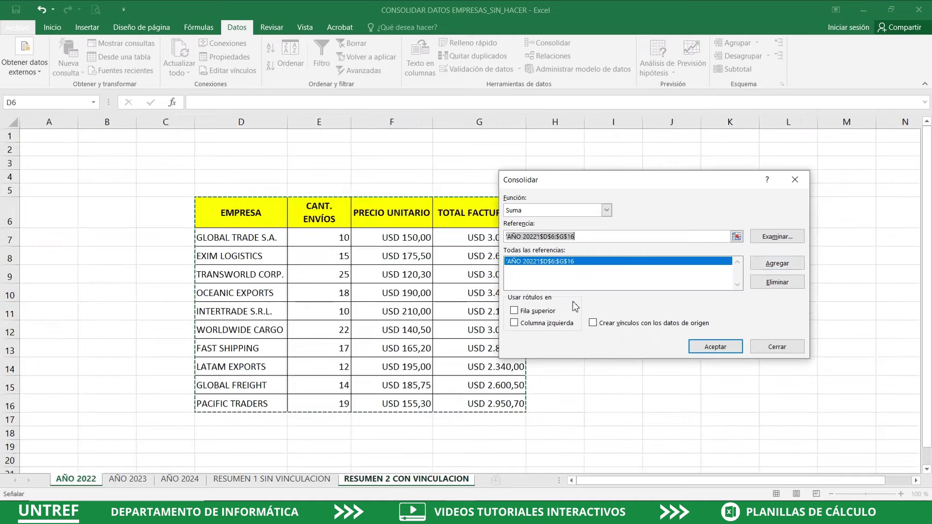
Add the range D6:G16 of the AÑO 2023 and AÑO 2024 sheets to the consolidation references
click(130, 481)
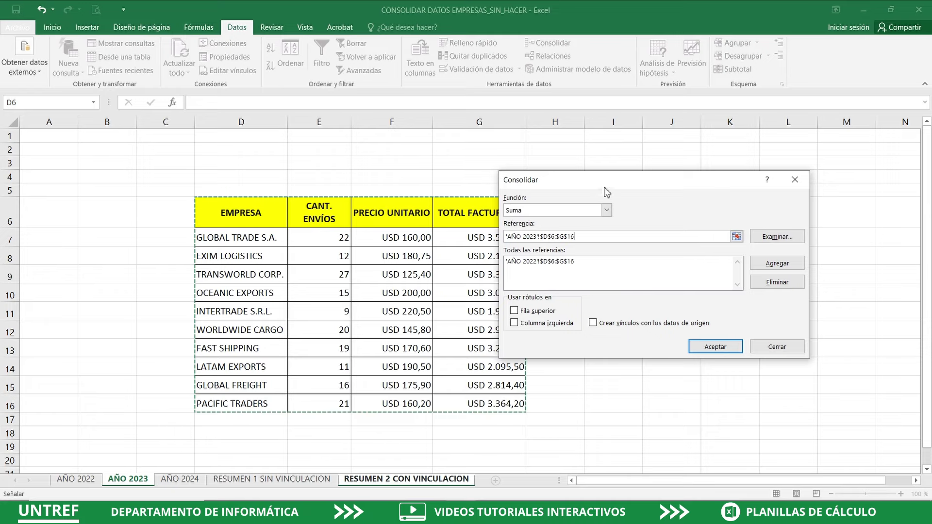
drag(606, 192, 659, 178)
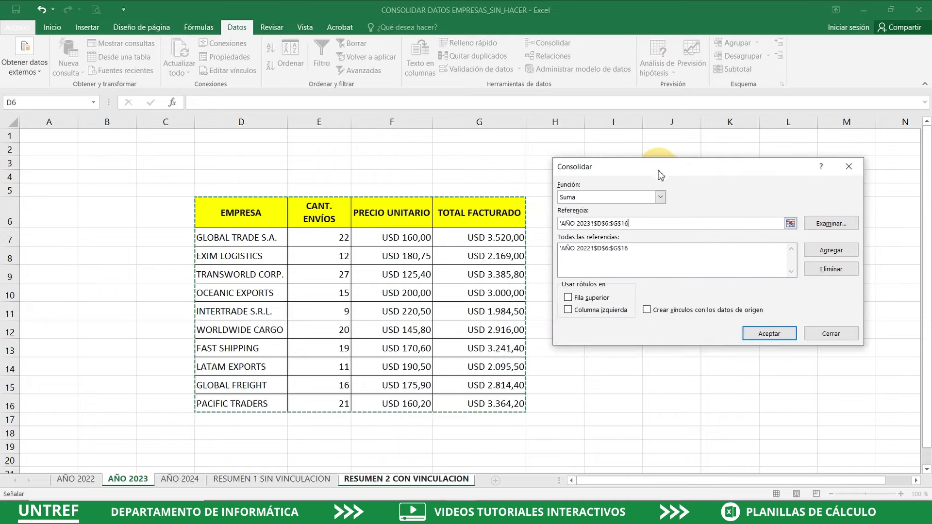
click(827, 255)
click(179, 479)
click(831, 250)
Run the consolidation in RESUMEN 2 with top-row and left-column labels and links to the source data
click(568, 309)
click(568, 309)
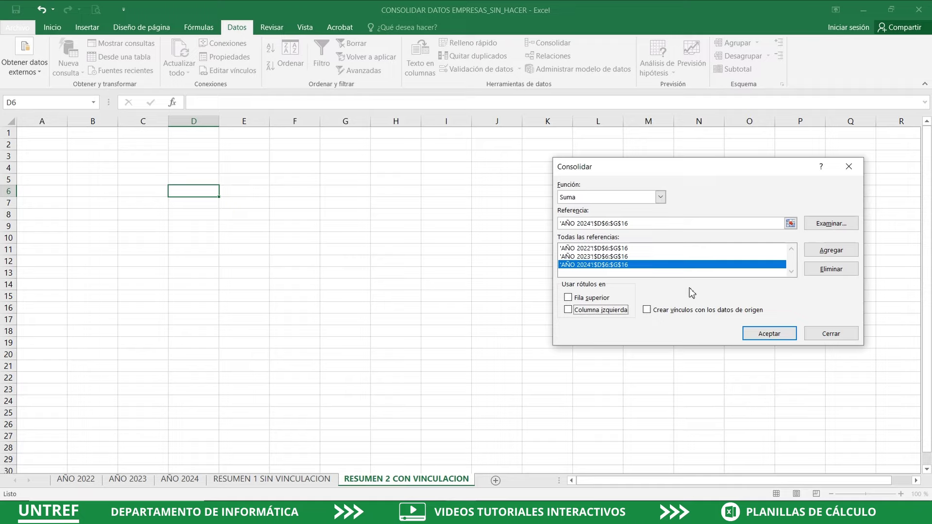
click(568, 298)
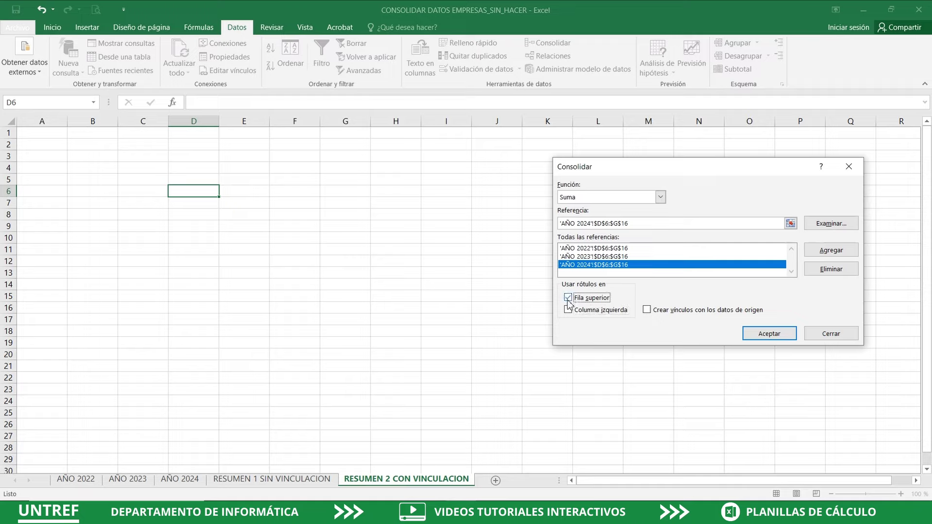
click(568, 310)
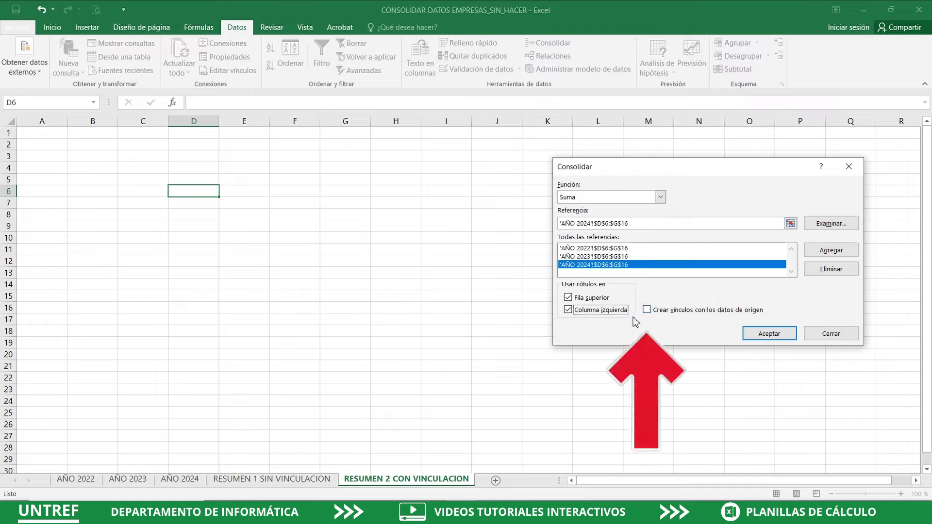
click(649, 314)
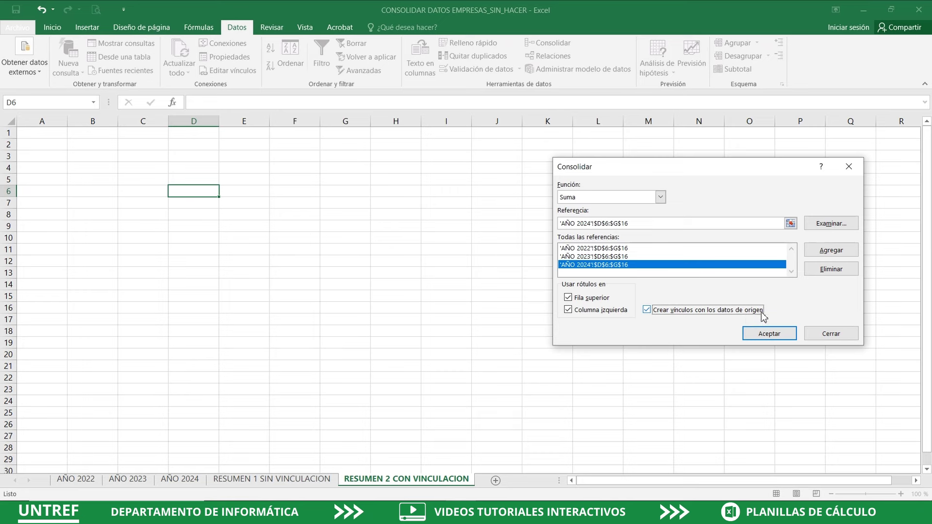
click(769, 334)
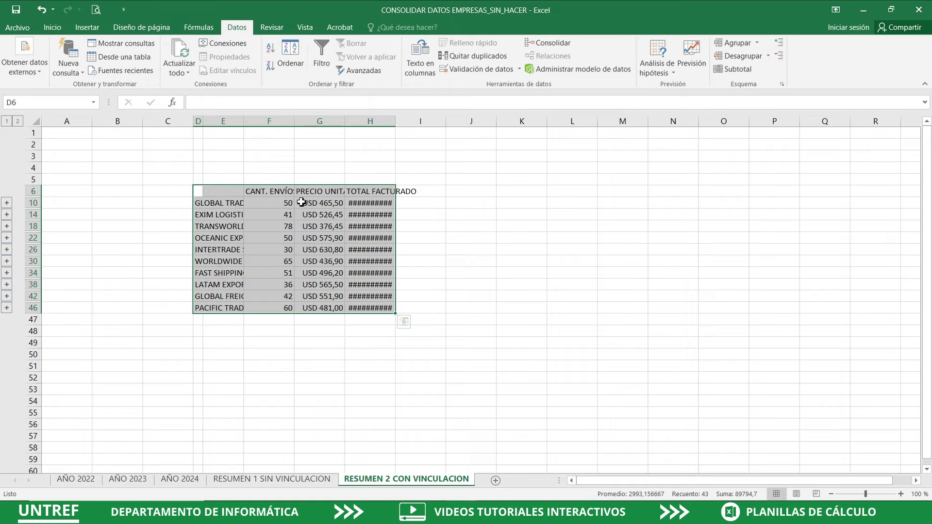
Autofit columns E to H of the linked summary to their contents
double_click(397, 122)
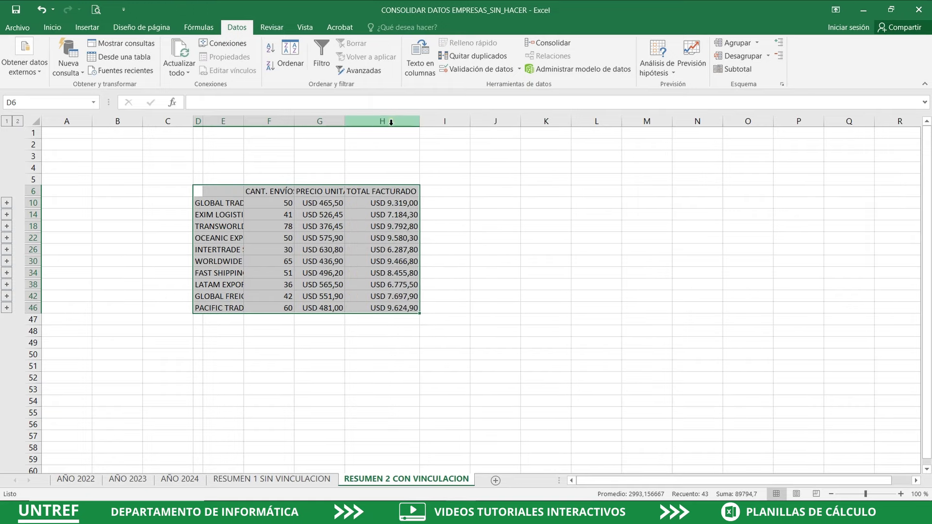
double_click(344, 122)
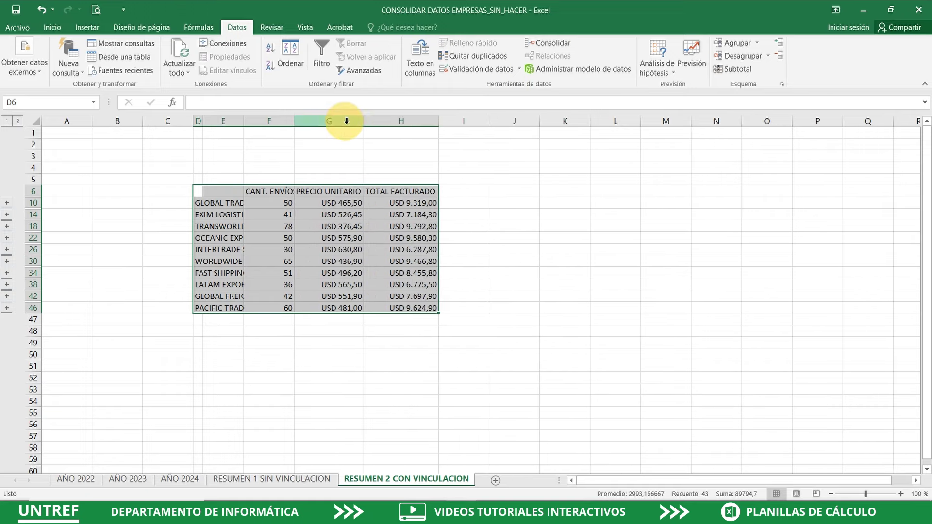
double_click(295, 122)
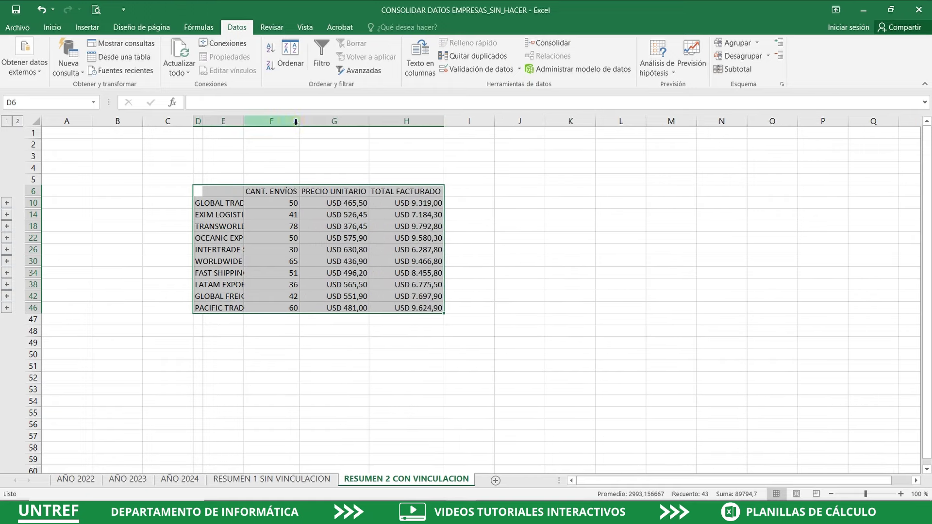
double_click(244, 121)
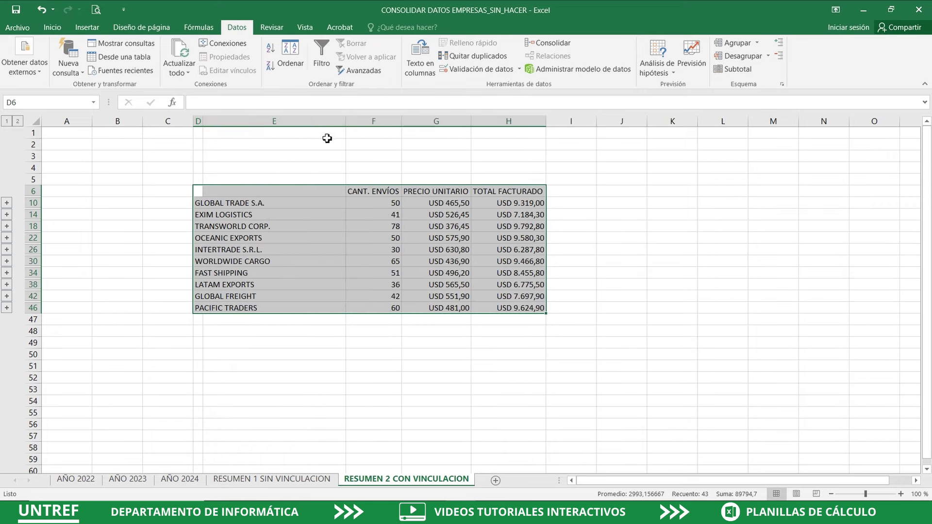
Compare the TOTAL FACTURADO columns of the RESUMEN 2 and RESUMEN 1 sheets by selecting their values
drag(444, 221, 443, 227)
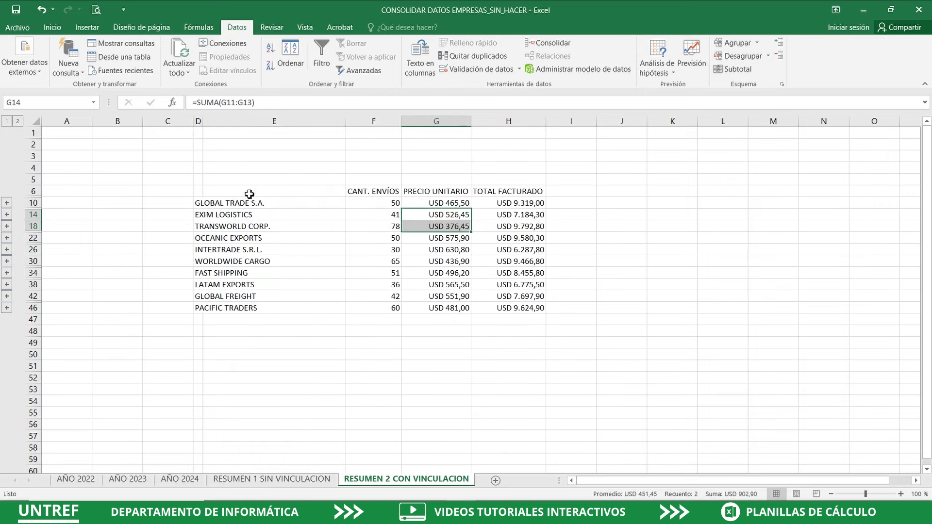
click(509, 202)
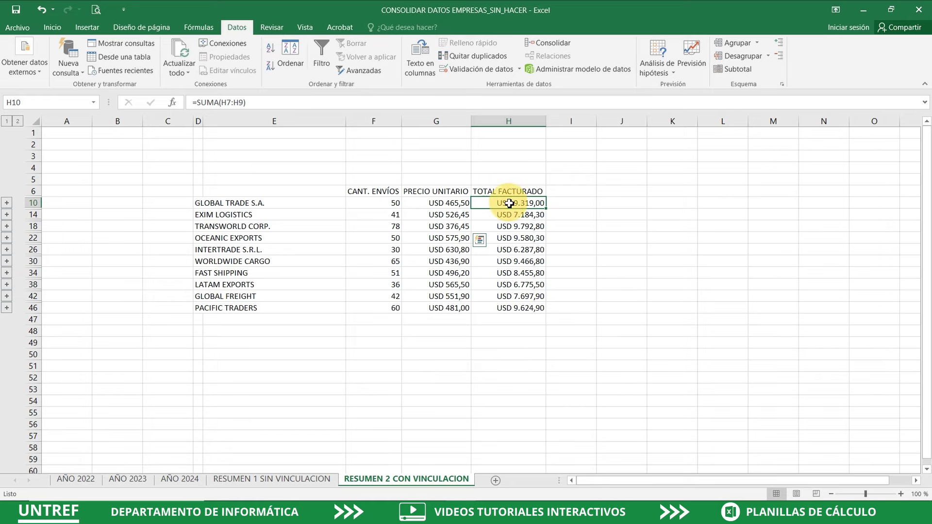
drag(509, 203, 512, 309)
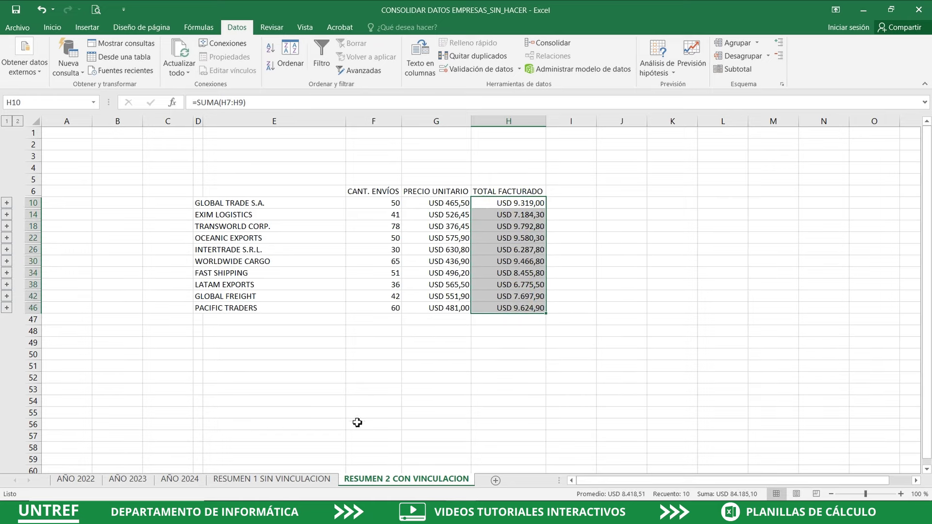
click(292, 479)
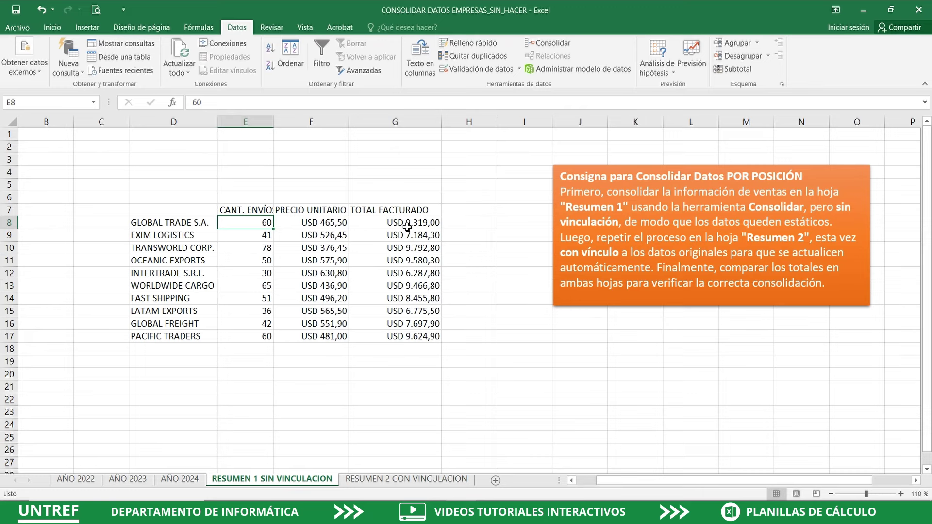
drag(405, 224, 397, 339)
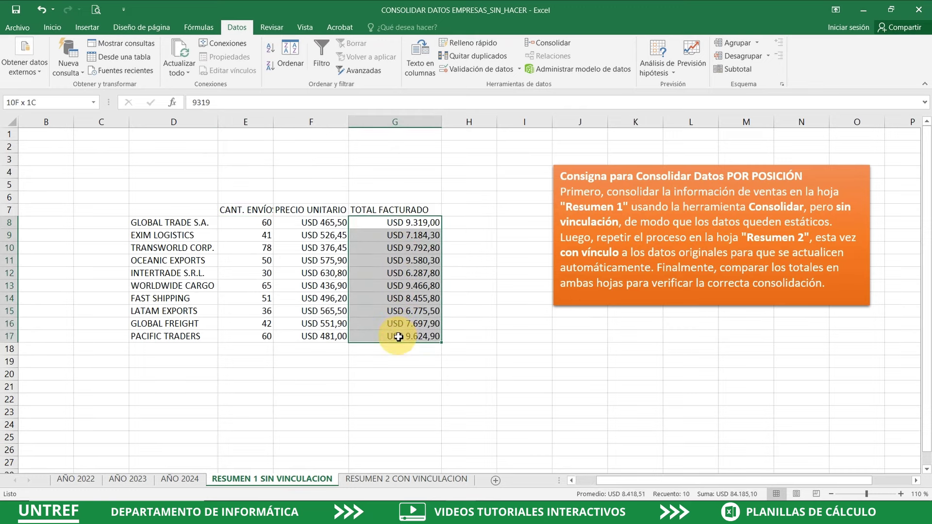
click(396, 480)
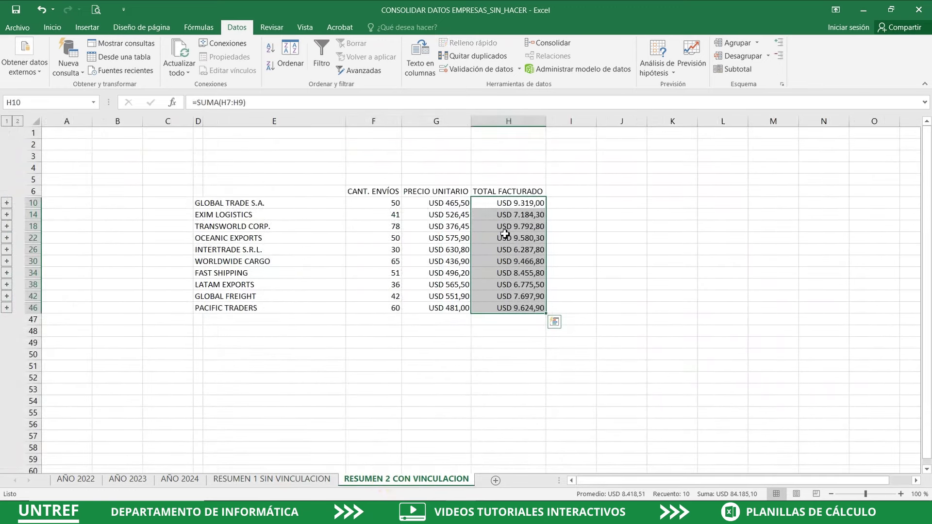
click(447, 207)
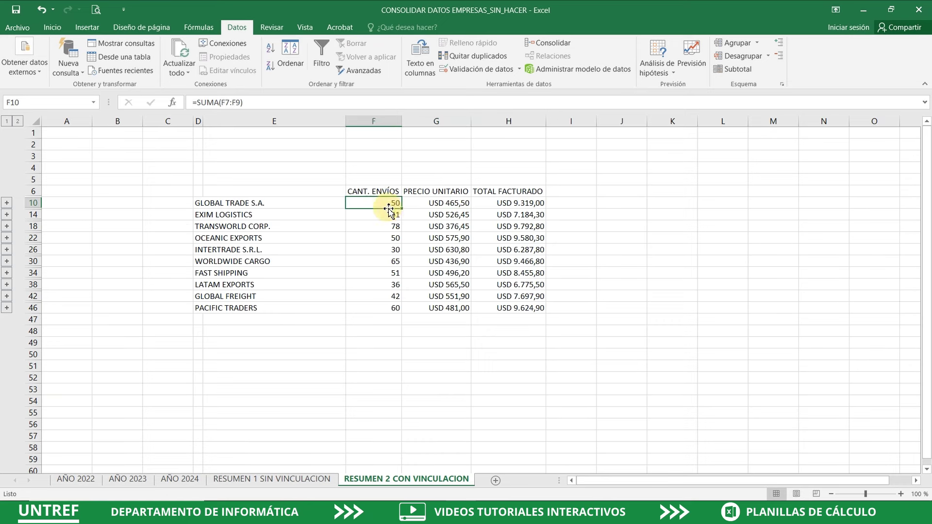
click(291, 203)
click(272, 479)
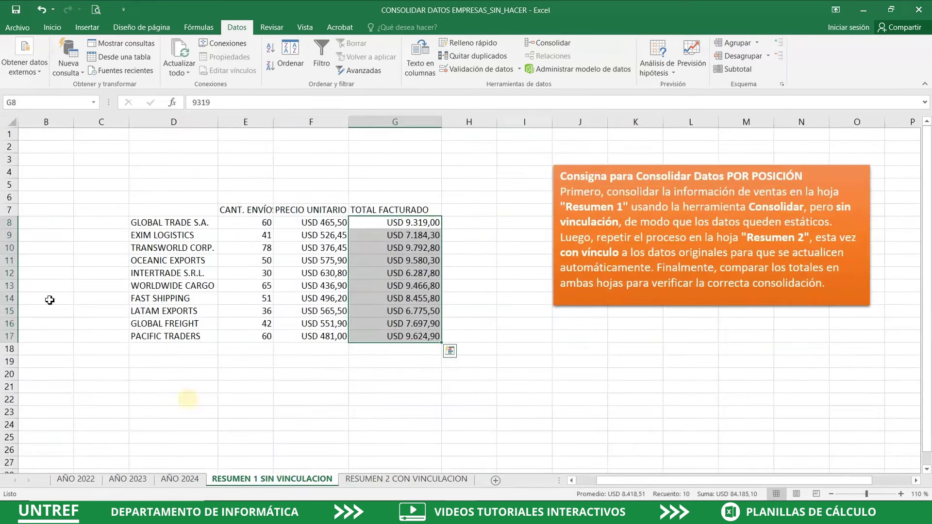
Expand the outline groups of GLOBAL TRADE S.A., EXIM LOGISTICS, TRANSWORLD CORP. and OCEANIC EXPORTS in RESUMEN 2
click(399, 479)
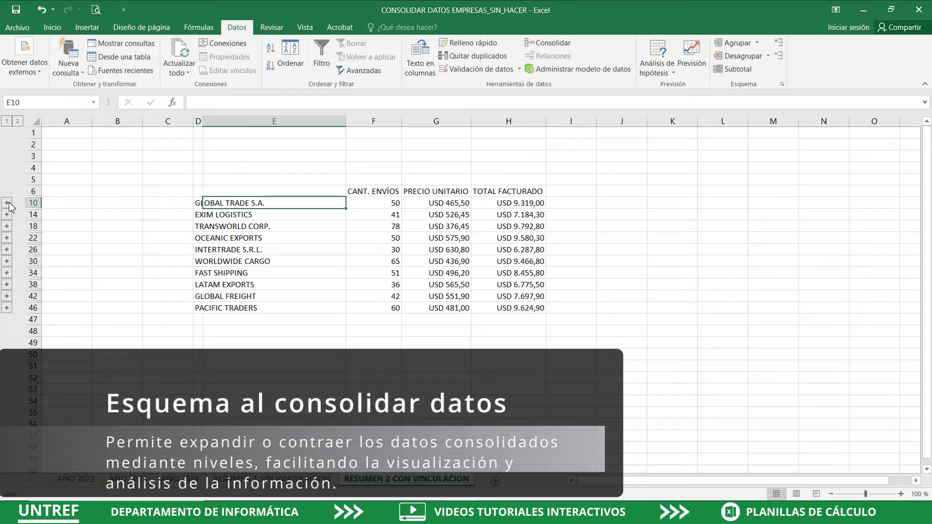
click(7, 203)
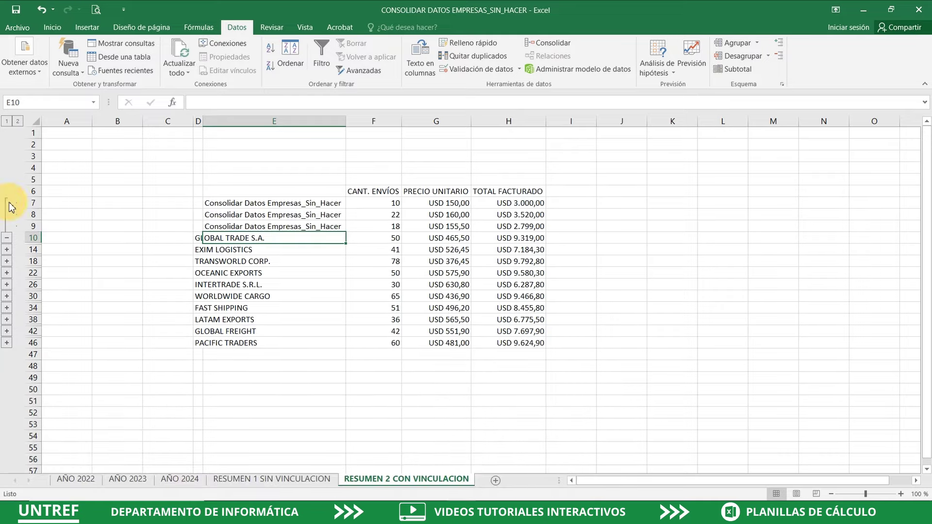
click(7, 249)
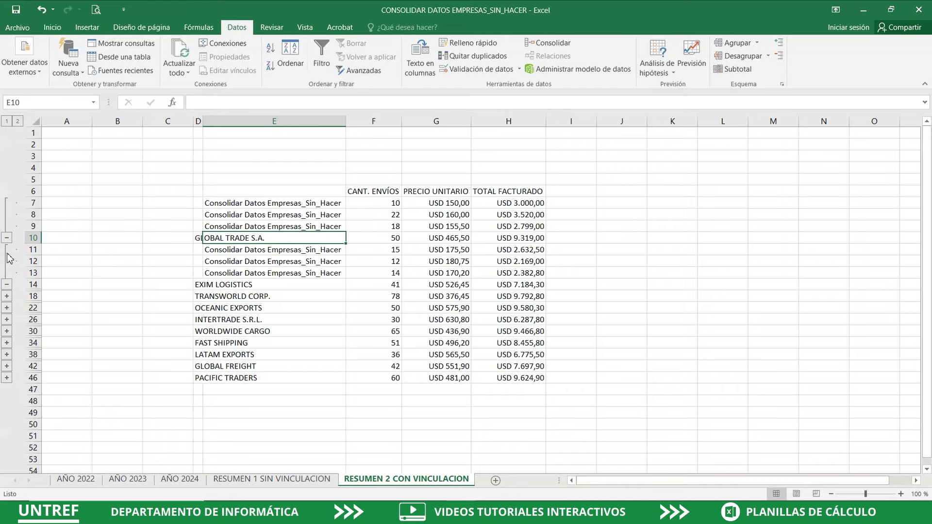
click(7, 297)
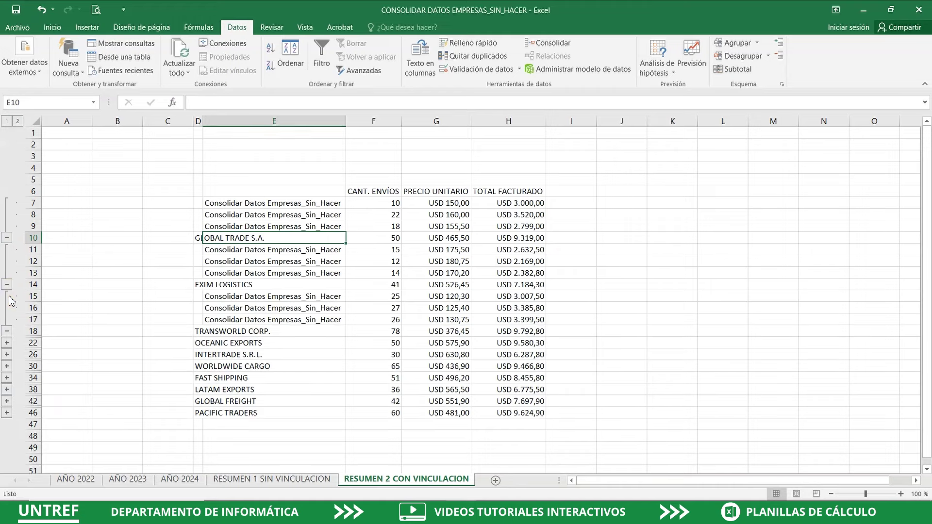
click(7, 343)
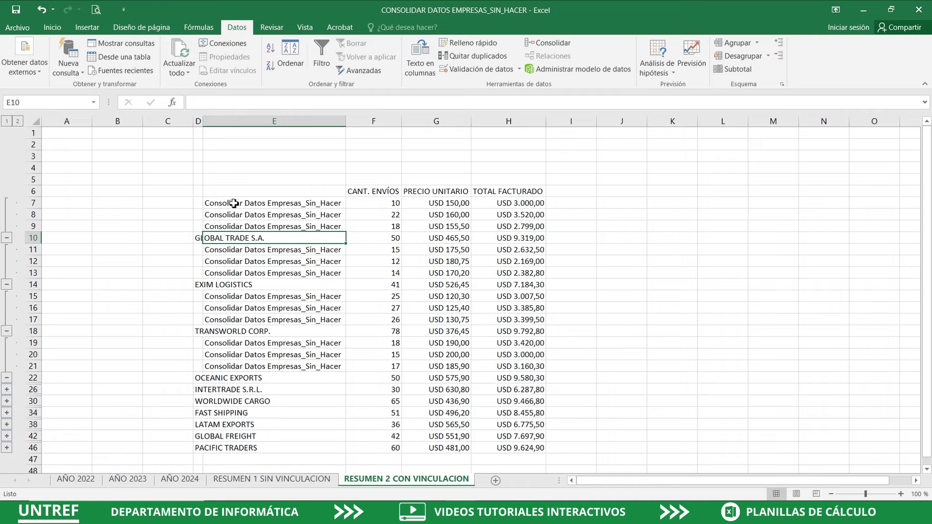
Inspect the linked yearly detail cells and the total formulas of GLOBAL TRADE S.A. in RESUMEN 2
drag(234, 203, 261, 225)
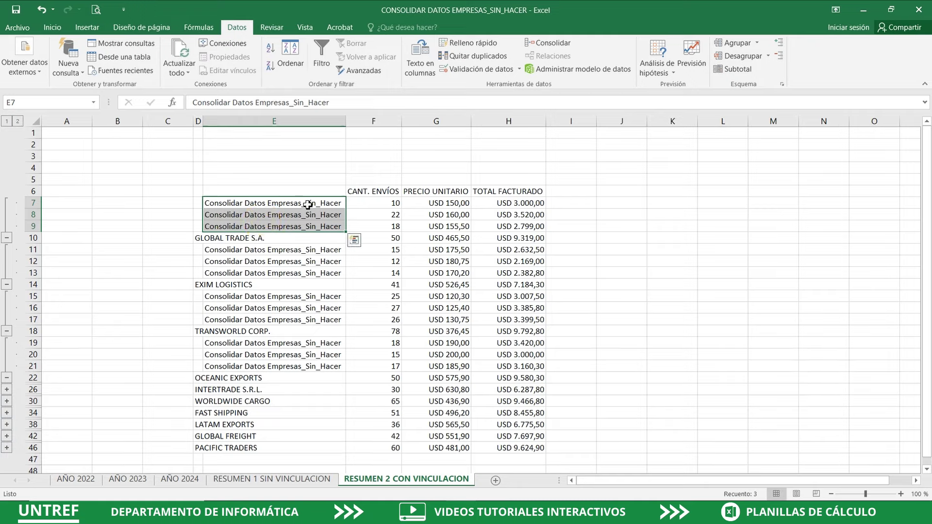
click(385, 208)
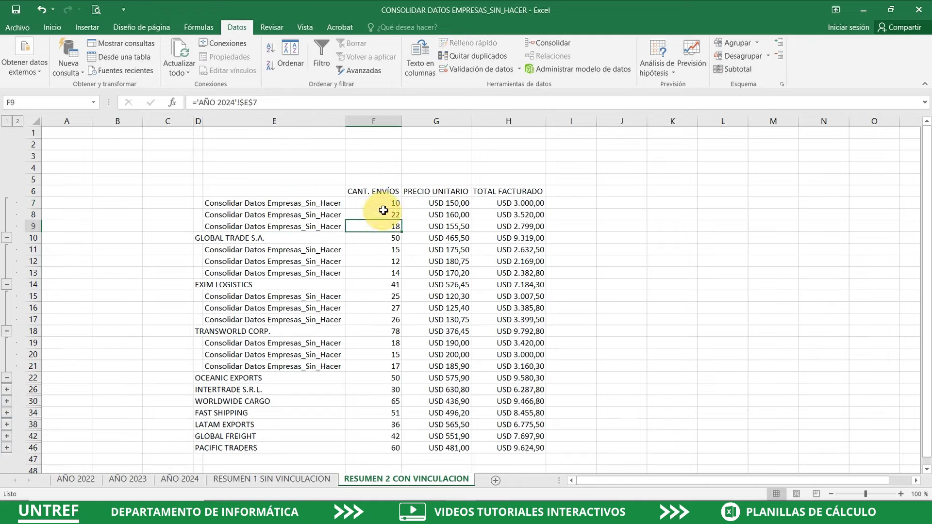
click(385, 213)
click(383, 227)
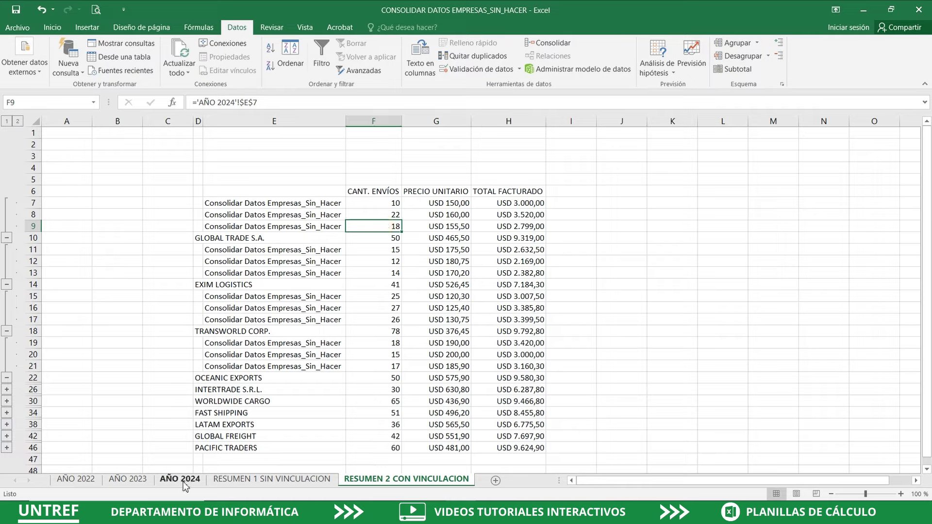
click(390, 239)
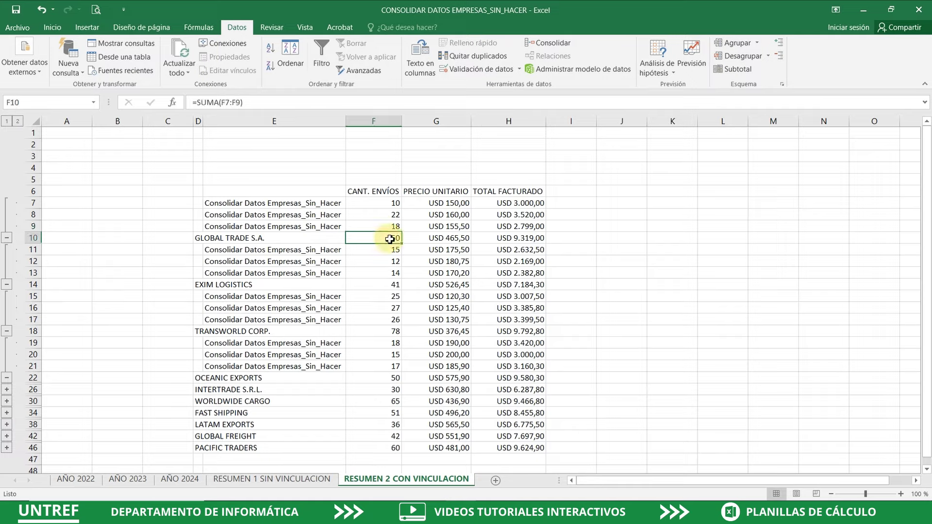
click(435, 239)
click(523, 238)
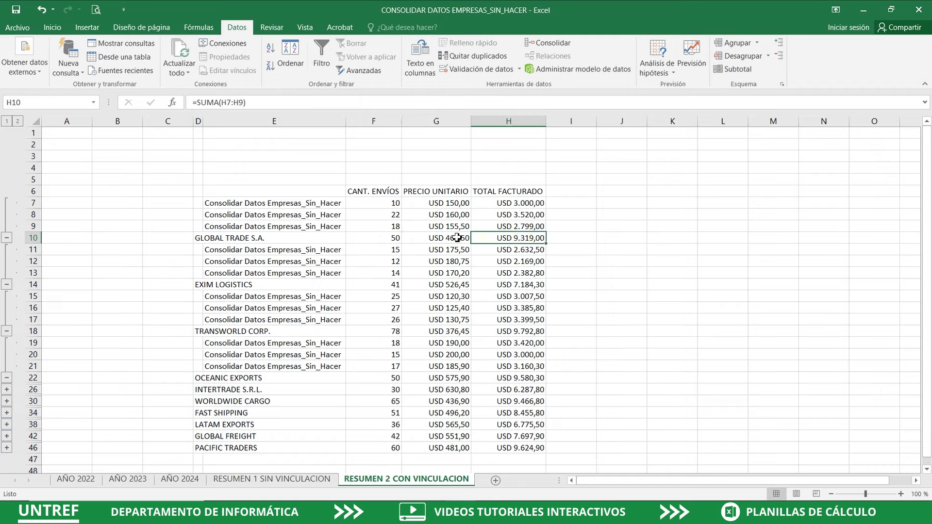
Highlight the total rows of the first four companies in turn and expand the INTERTRADE S.R.L. group
click(30, 237)
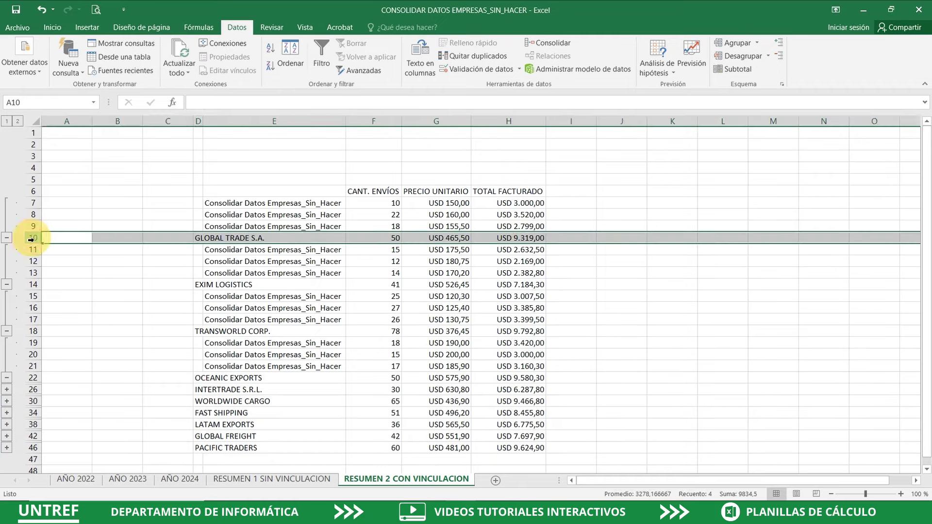
click(32, 285)
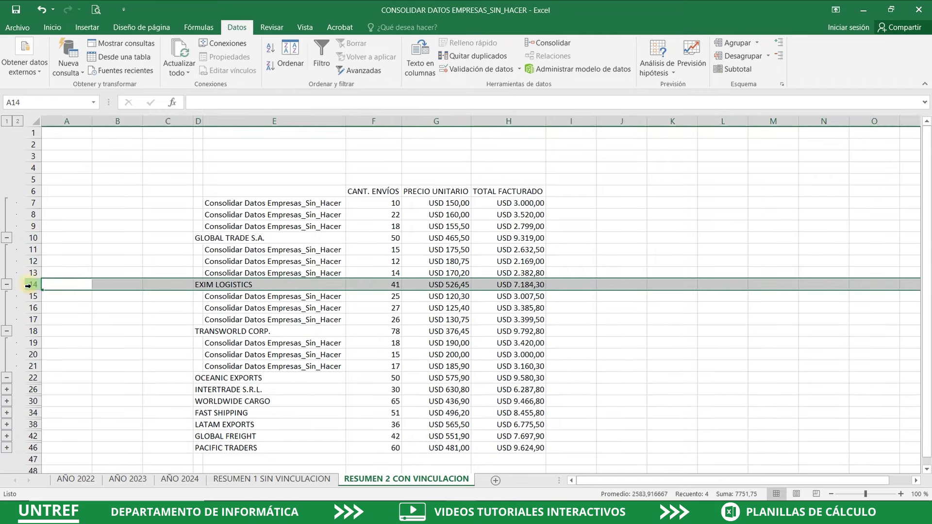
click(33, 331)
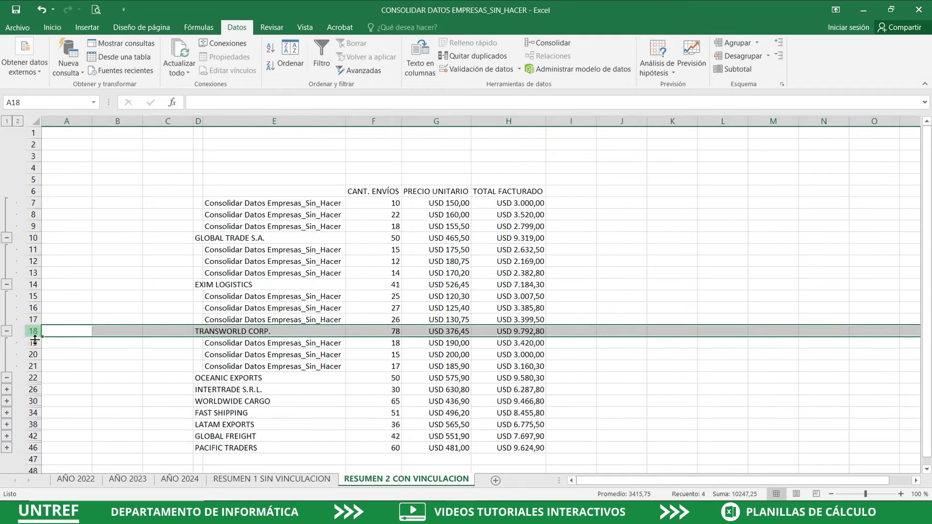
click(30, 380)
click(9, 389)
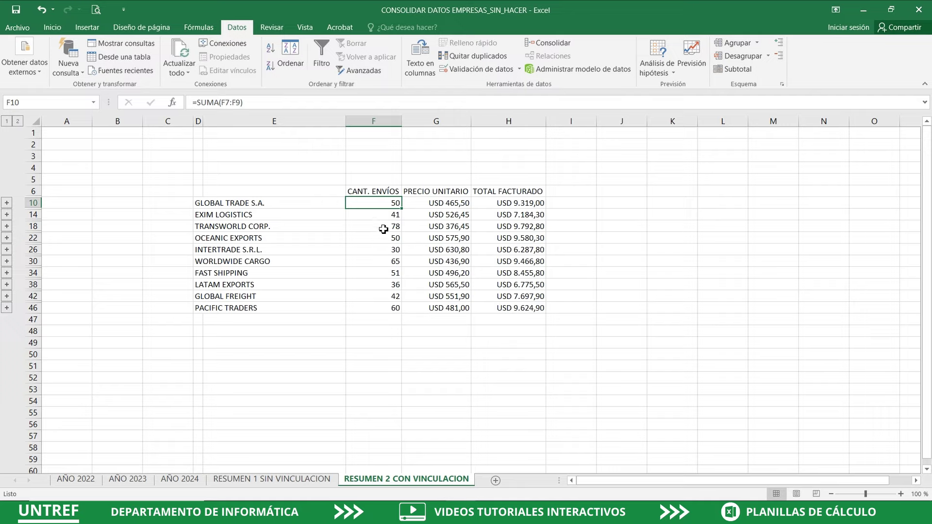
Check the CANT. ENVÍOS total of GLOBAL TRADE S.A. in RESUMEN 2 and set its AÑO 2022 source quantity in E7 to 20
click(378, 193)
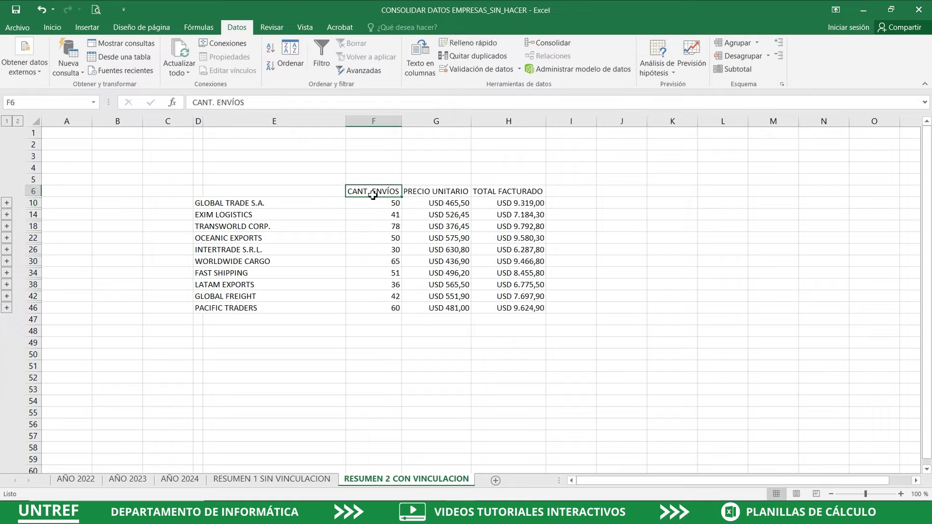
click(384, 201)
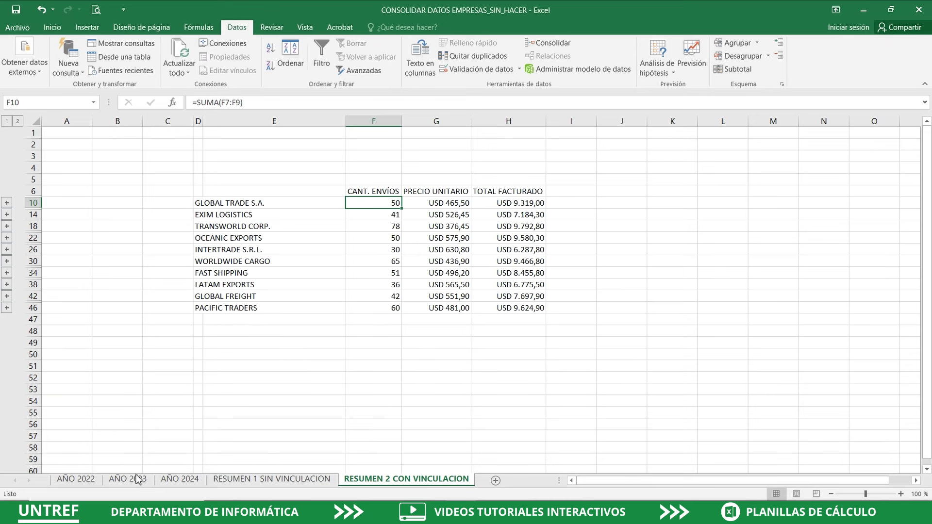
click(87, 483)
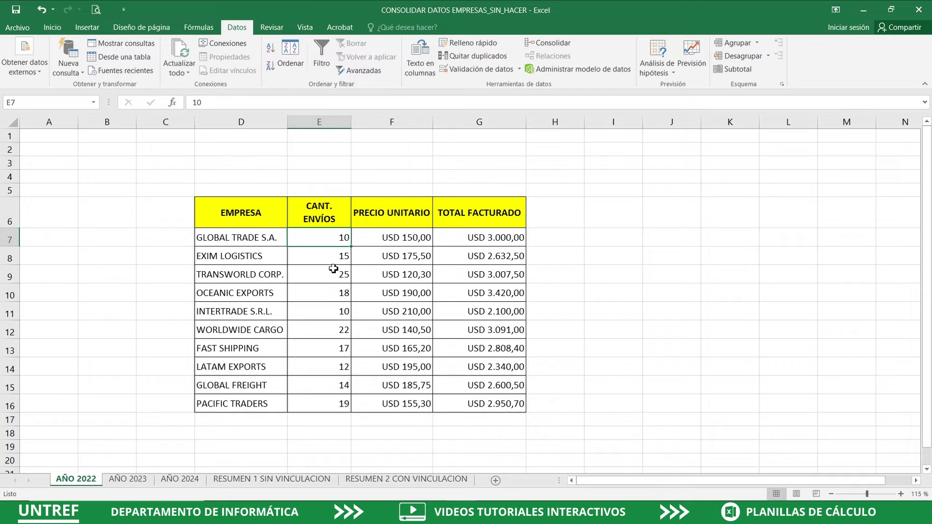
double_click(340, 239)
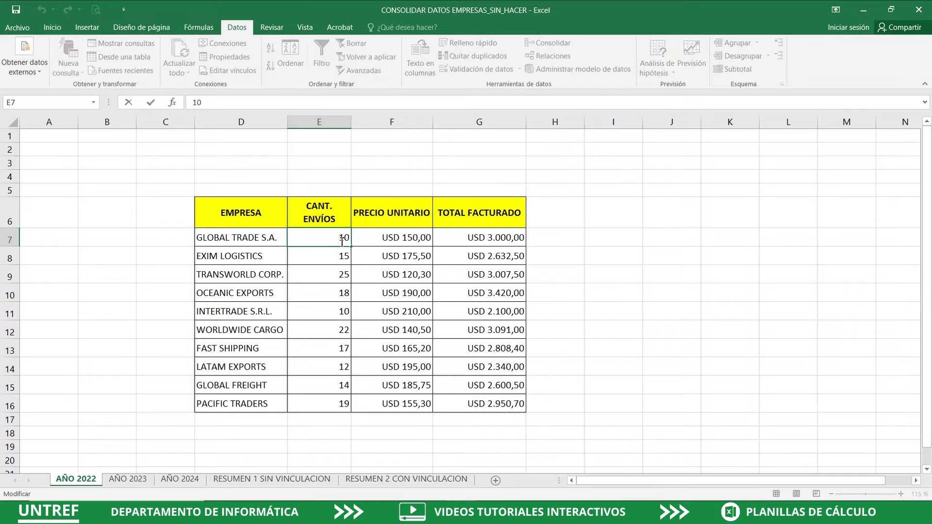
key(BackSpace)
click(339, 255)
click(341, 237)
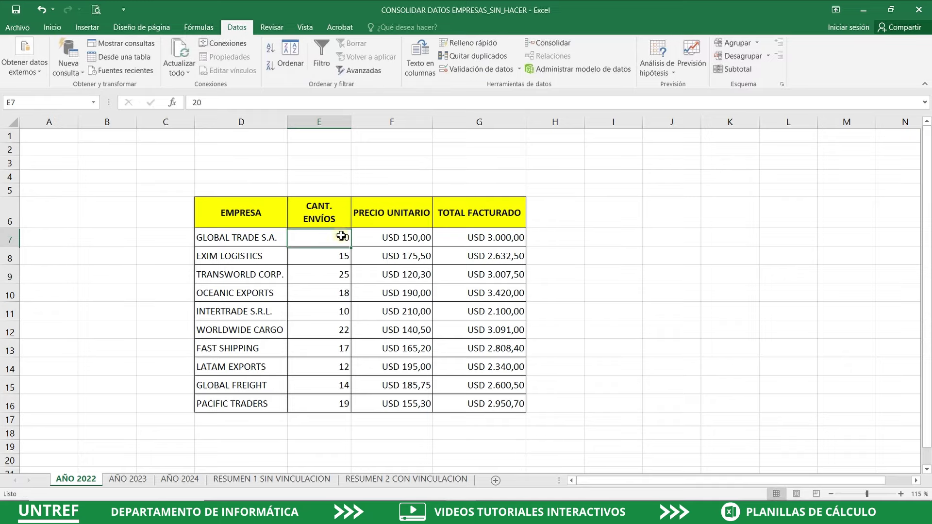
Set the CANT. ENVÍOS of GLOBAL TRADE S.A. in cell E7 to 20 on the AÑO 2023 and AÑO 2024 sheets
click(128, 479)
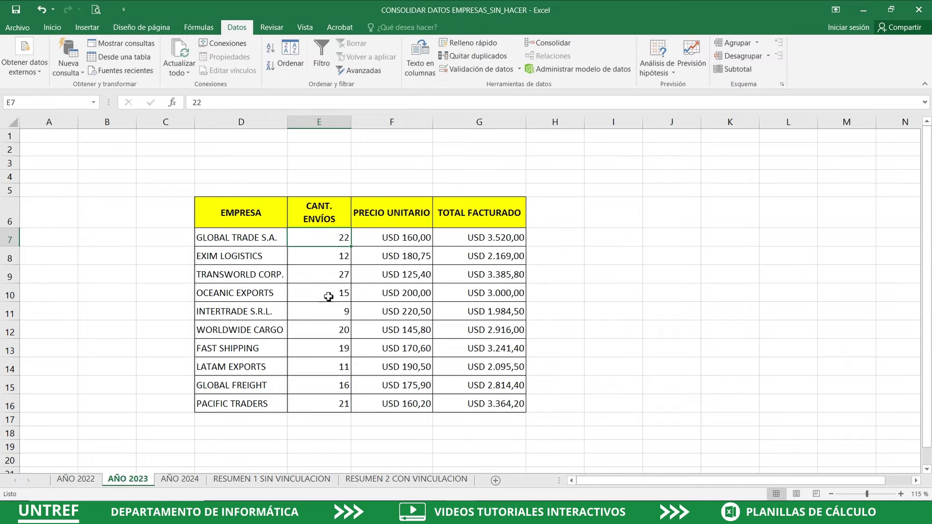
double_click(346, 238)
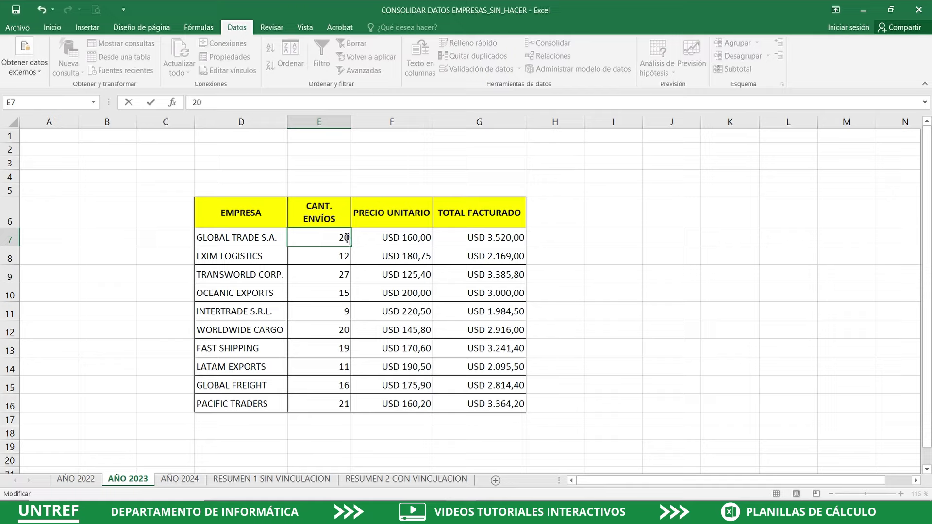
click(180, 479)
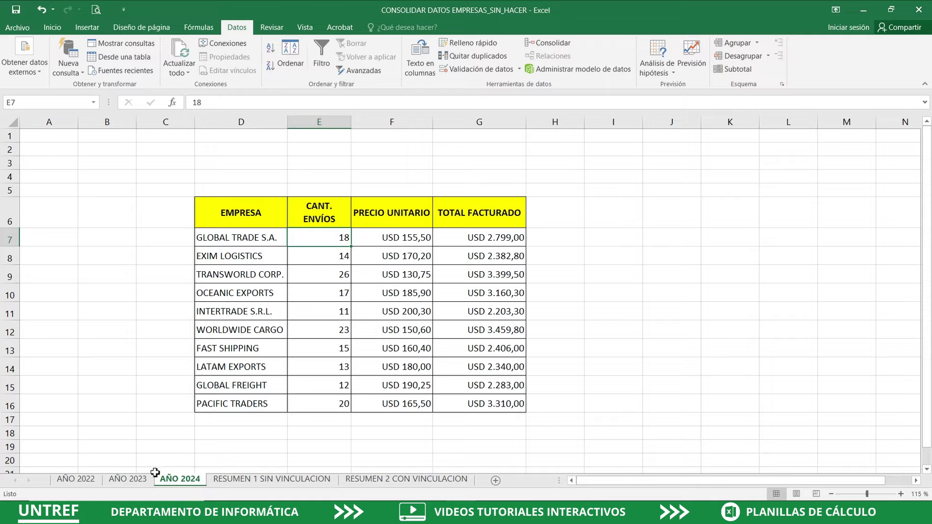
double_click(349, 237)
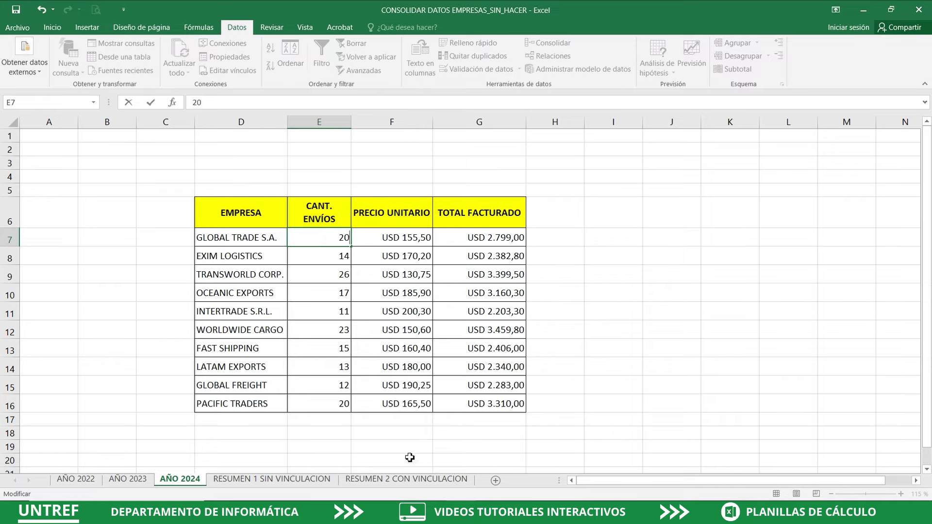
click(393, 479)
Check the GLOBAL TRADE S.A. shipment total in RESUMEN 2 against cell E7 of the three year sheets
click(392, 480)
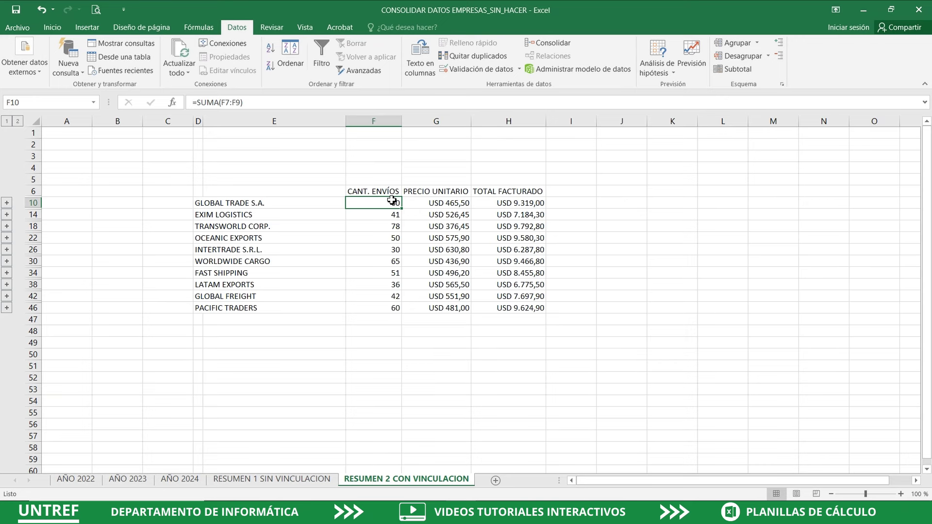
click(76, 479)
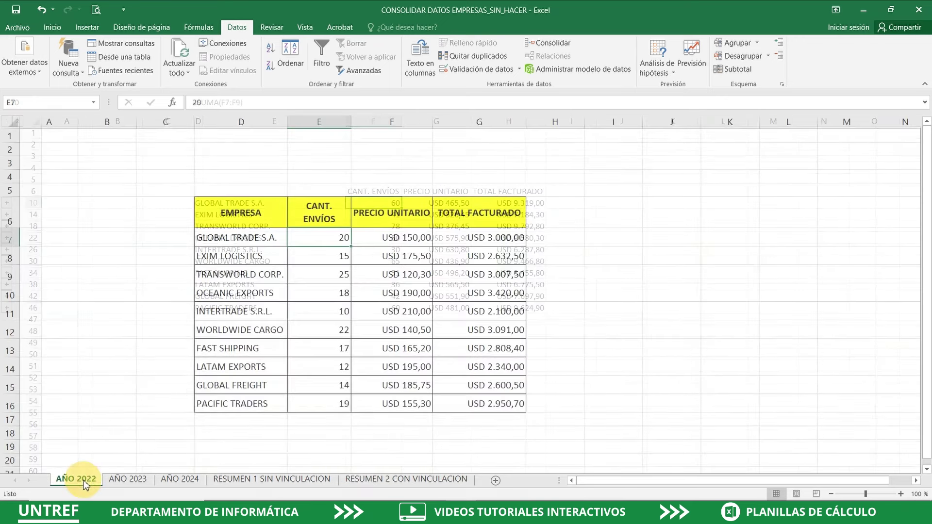
click(126, 480)
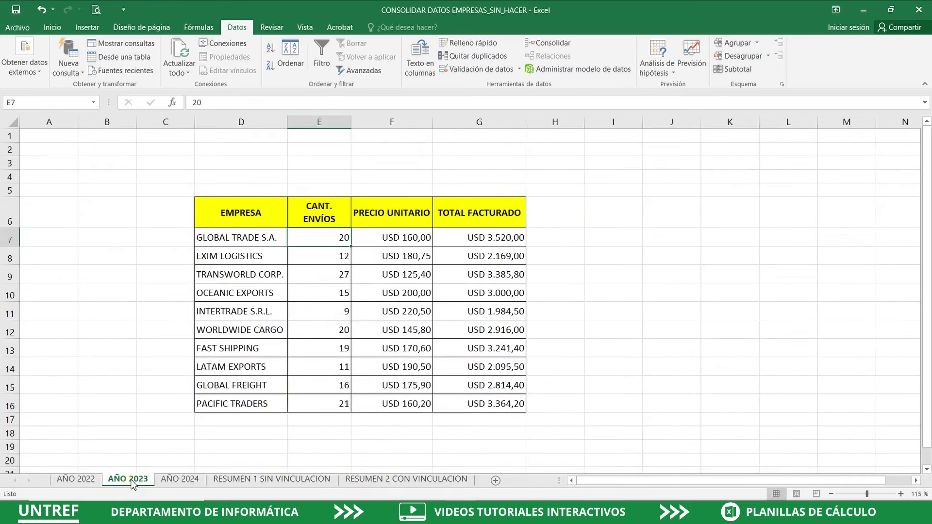
click(180, 480)
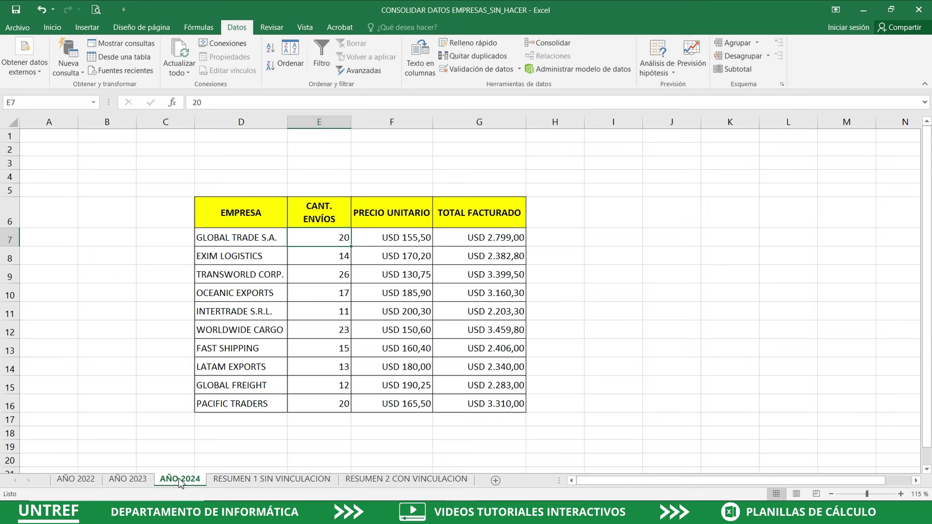
Recheck the AÑO 2023 and AÑO 2022 sheets and collapse all RESUMEN 2 groups to view only the company totals
click(131, 481)
click(87, 481)
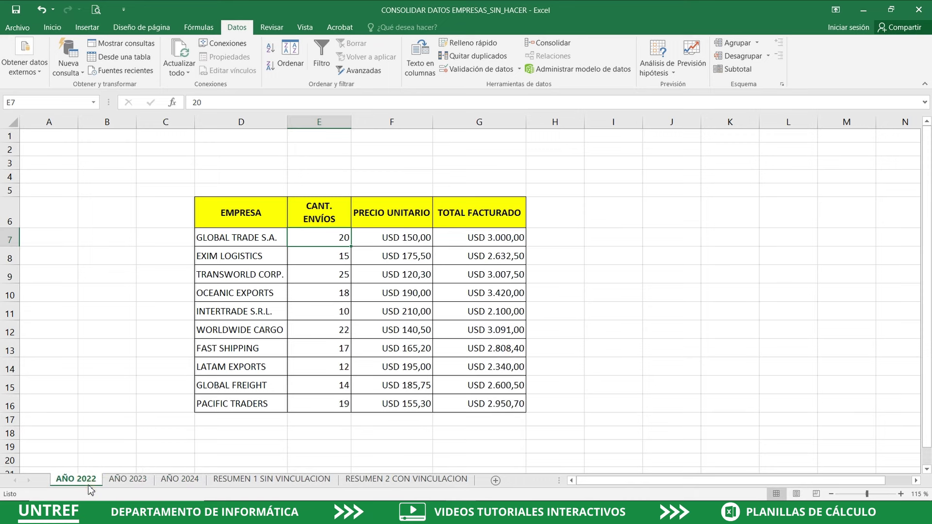
click(406, 479)
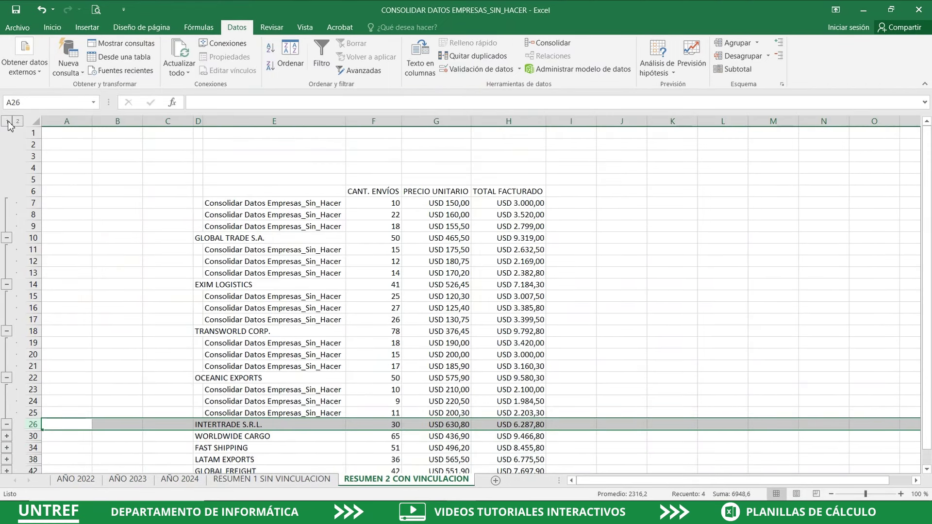
click(8, 121)
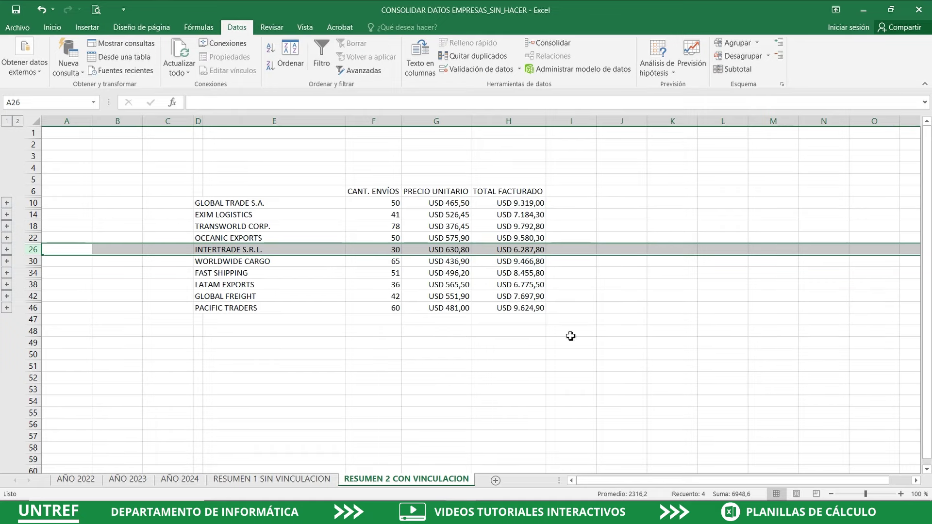
Expand all groups in RESUMEN 2 and review each company's yearly detail rows and totals through PACIFIC TRADERS
click(17, 121)
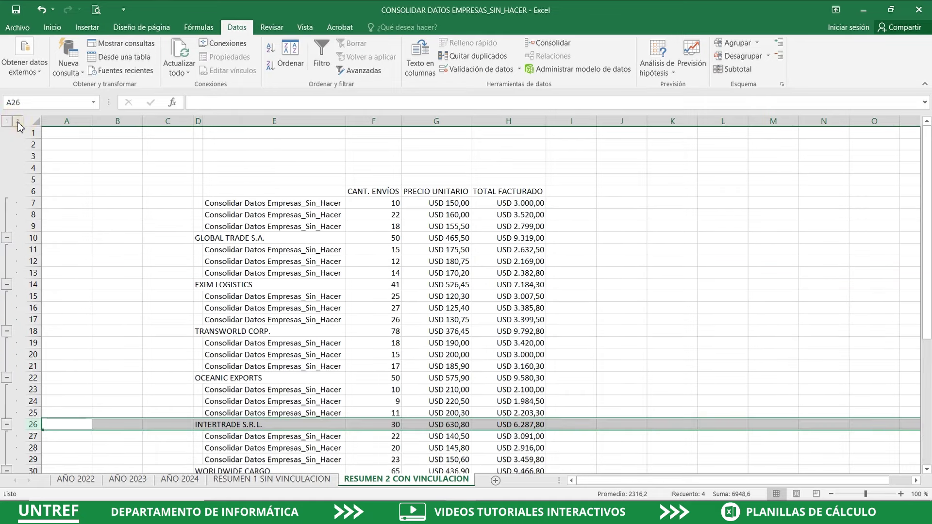
scroll(431, 248, down, 2)
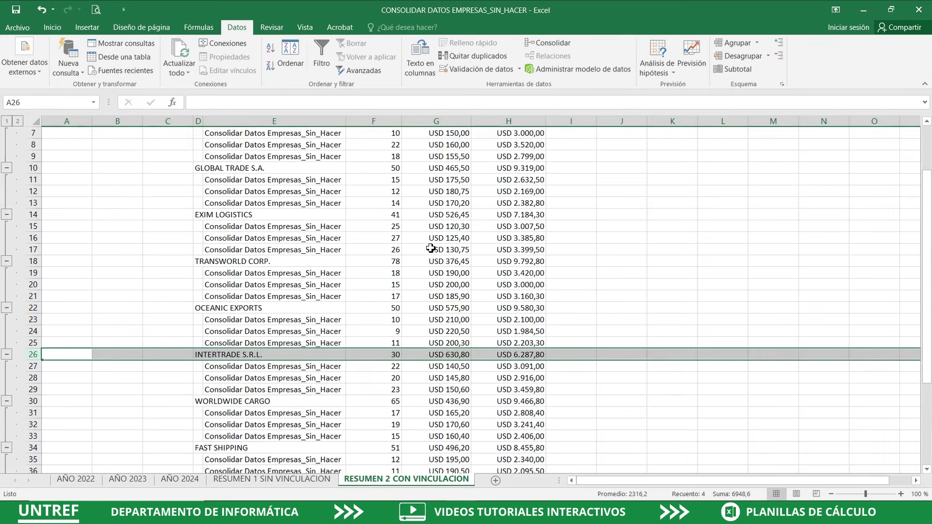
scroll(430, 248, up, 2)
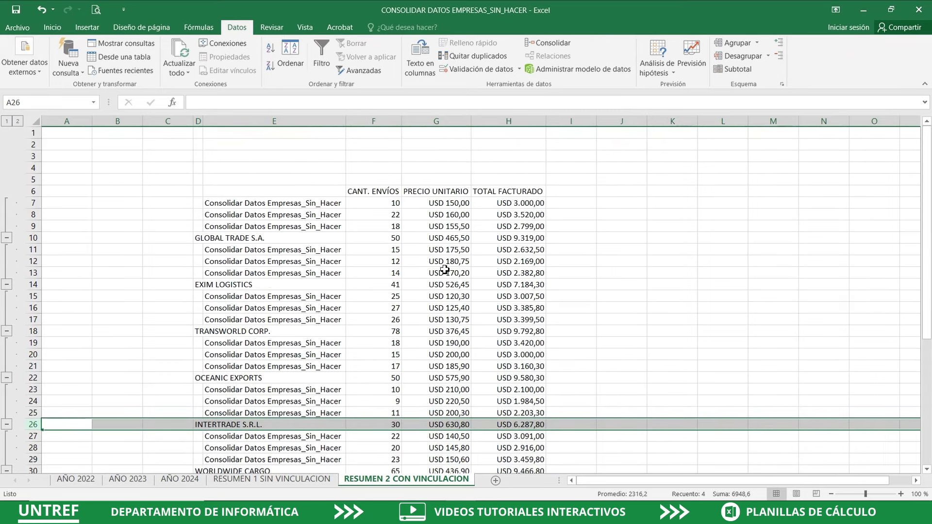
scroll(444, 268, down, 7)
click(445, 270)
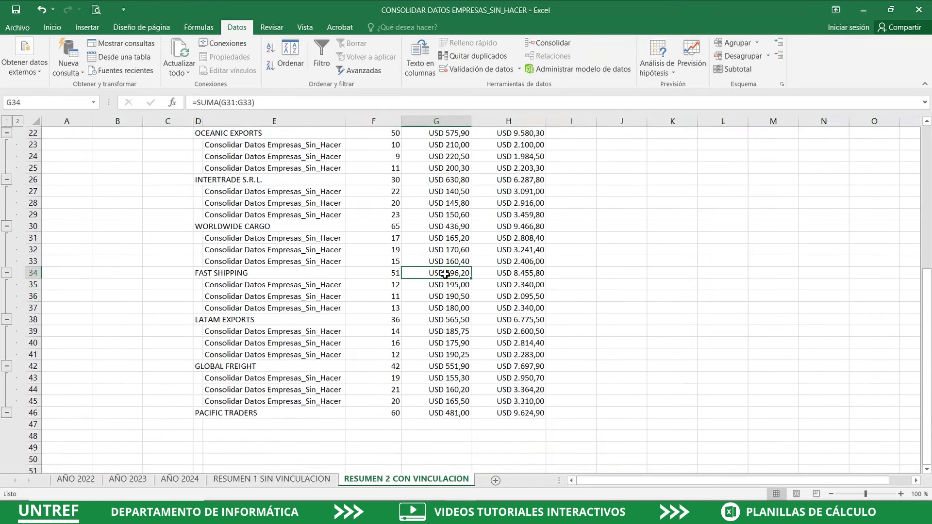
scroll(445, 272, down, 1)
scroll(445, 275, up, 6)
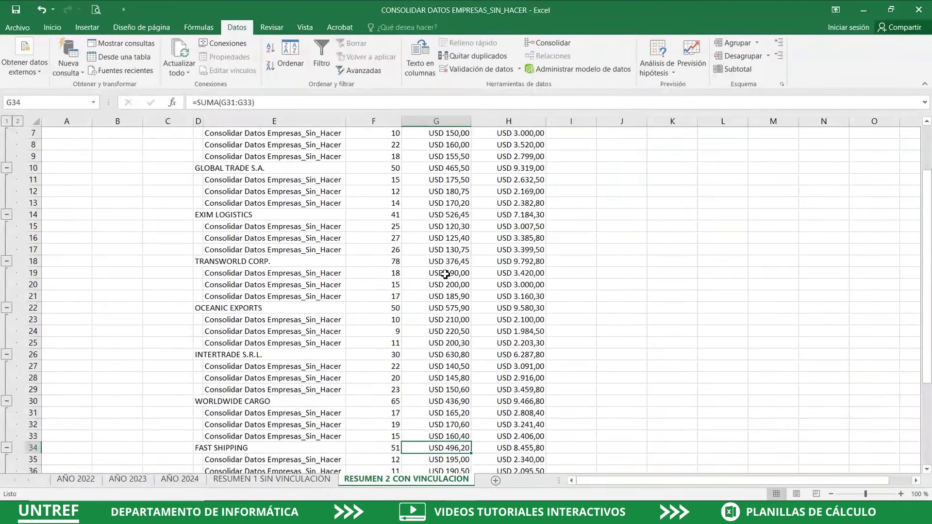
scroll(446, 275, up, 2)
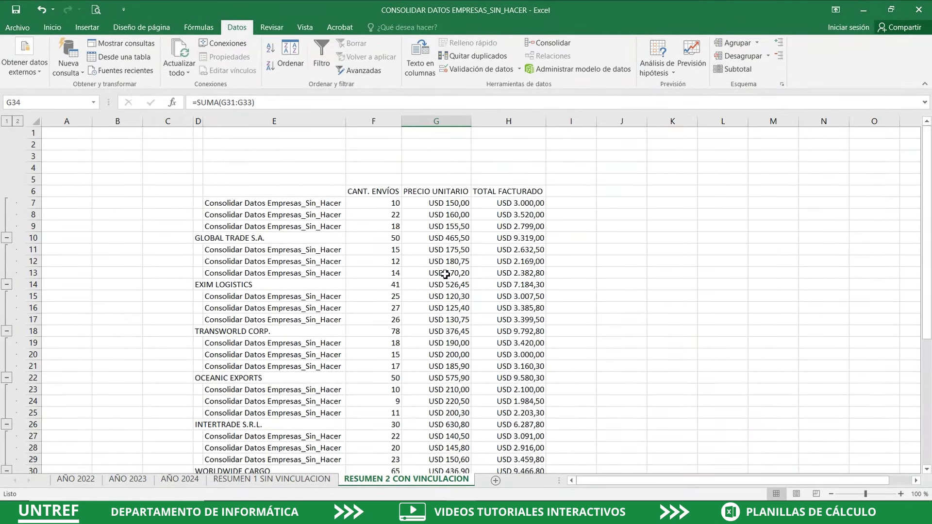